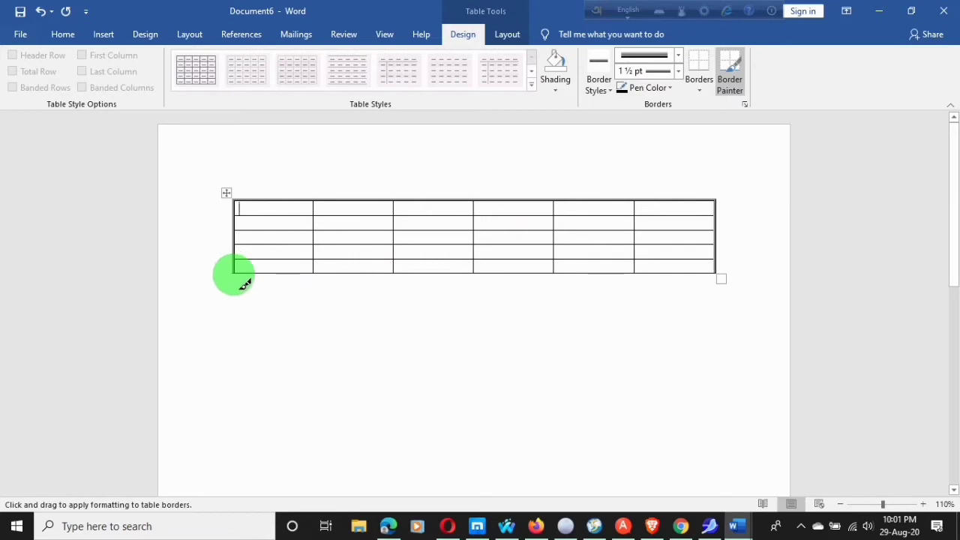
- Paint the current 1½ pt border style along the table's bottom edge, beneath the header row and on the header row's column dividers
{"action": "left_click_drag", "start_coordinate": [245, 281], "coordinate": [722, 272]}
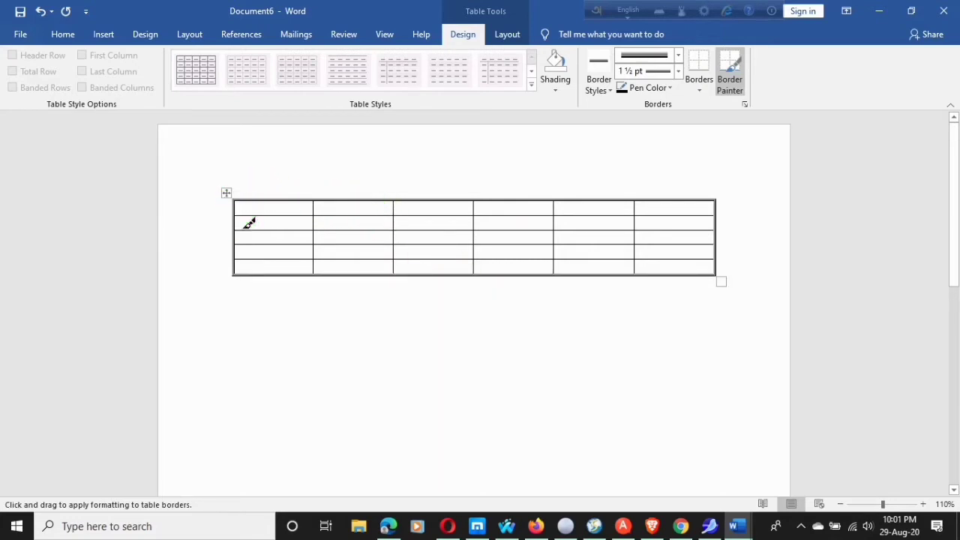
{"action": "mouse_move", "coordinate": [249, 222]}
{"action": "left_mouse_down"}
{"action": "mouse_move", "coordinate": [423, 239]}
{"action": "mouse_move", "coordinate": [675, 203]}
{"action": "mouse_move", "coordinate": [723, 218]}
{"action": "mouse_move", "coordinate": [693, 223]}
{"action": "left_mouse_up"}
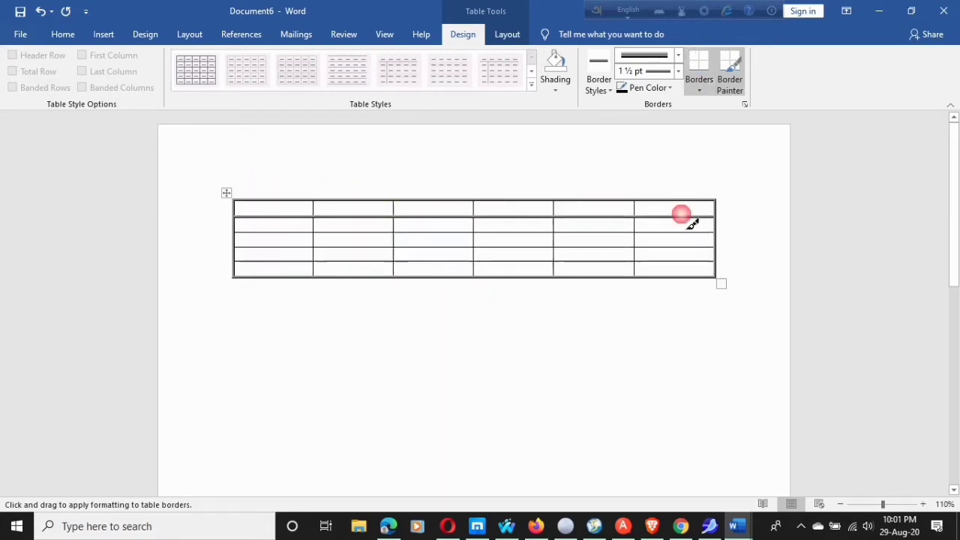
{"action": "left_click", "coordinate": [314, 209]}
{"action": "left_click", "coordinate": [393, 209]}
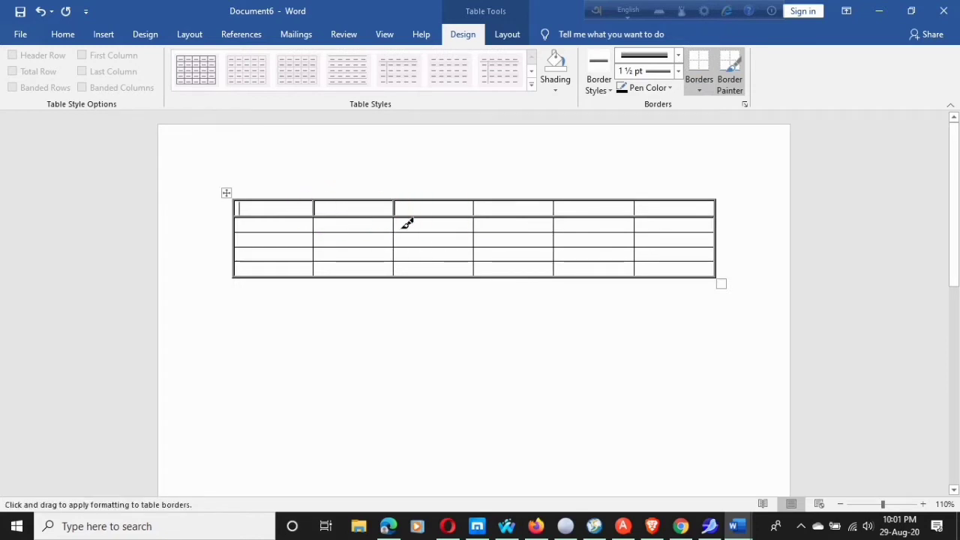
{"action": "left_click", "coordinate": [474, 210]}
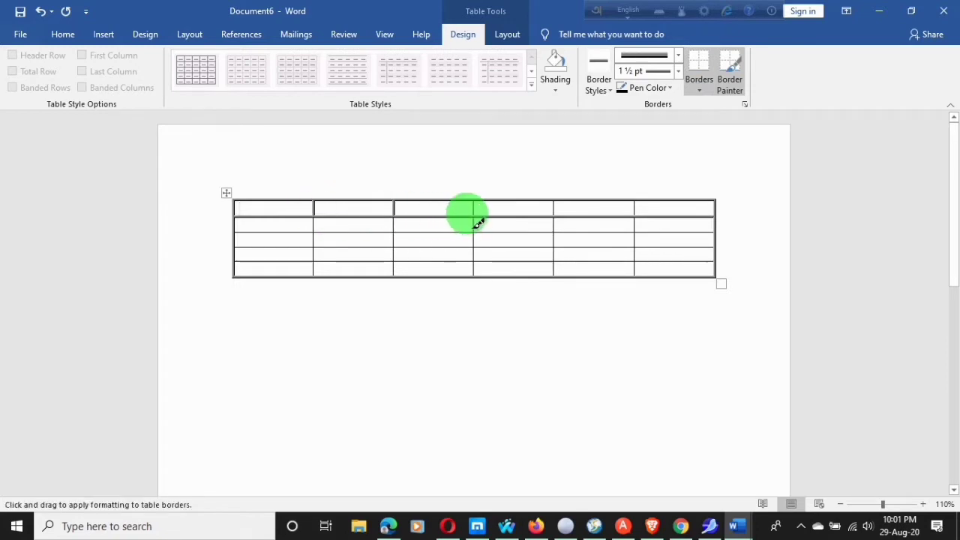
{"action": "left_click", "coordinate": [553, 210]}
{"action": "left_click", "coordinate": [634, 209]}
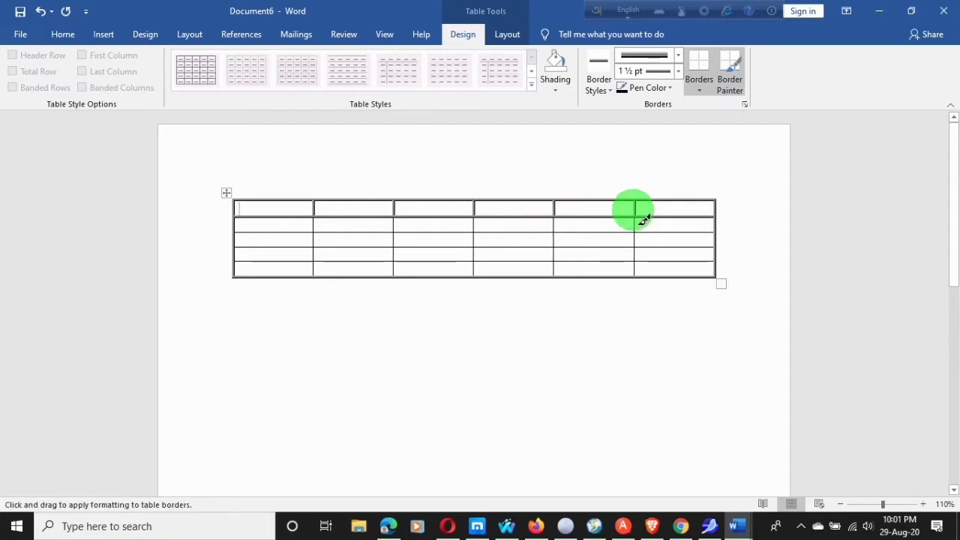
{"action": "left_click", "coordinate": [117, 35]}
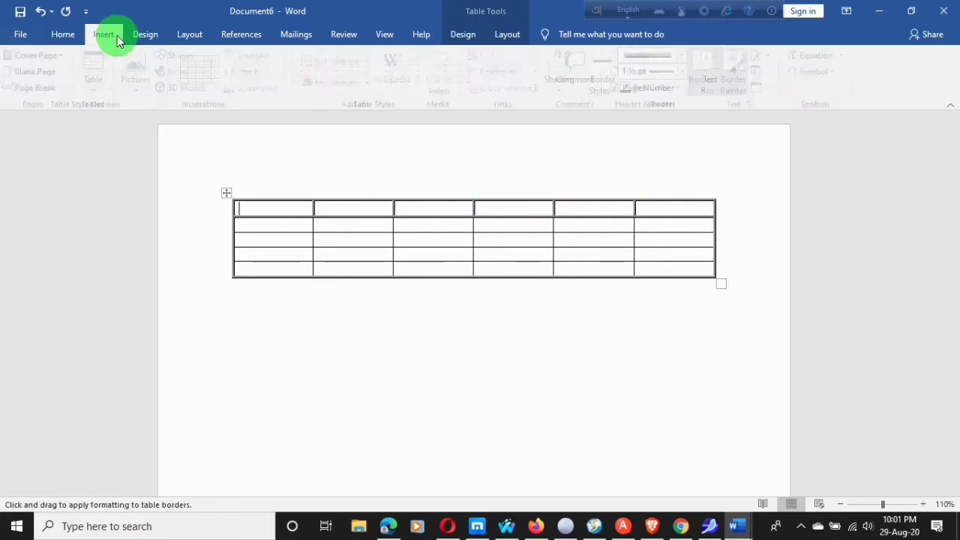
{"action": "left_click", "coordinate": [61, 36]}
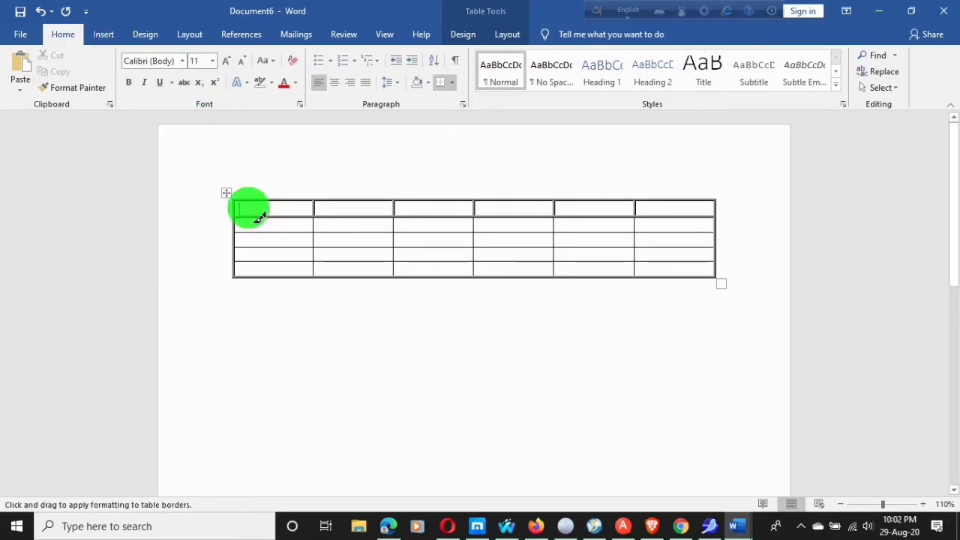
{"action": "key", "text": "Escape"}
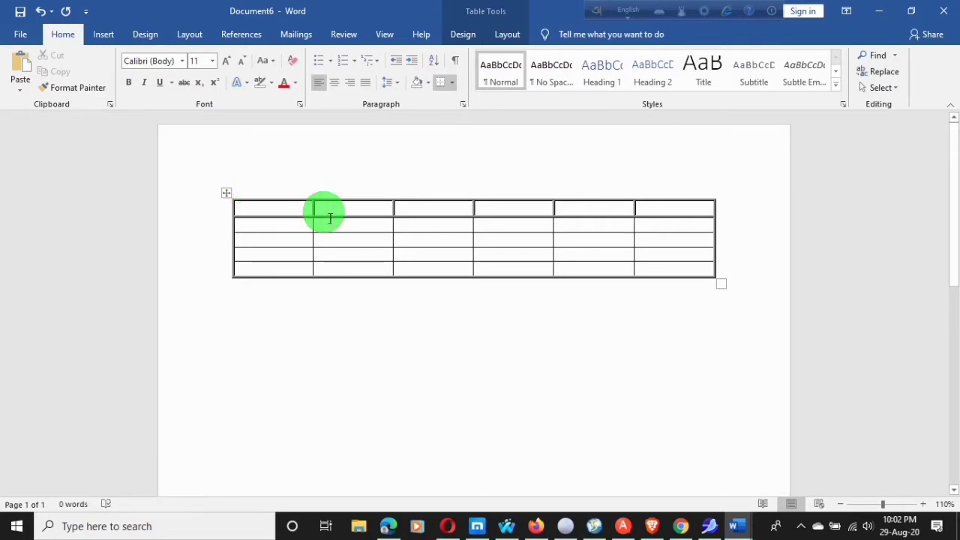
- Enter the headings Name of item, 1st and 2nd in the first three cells of the table's header row
{"action": "type", "text": "na"}
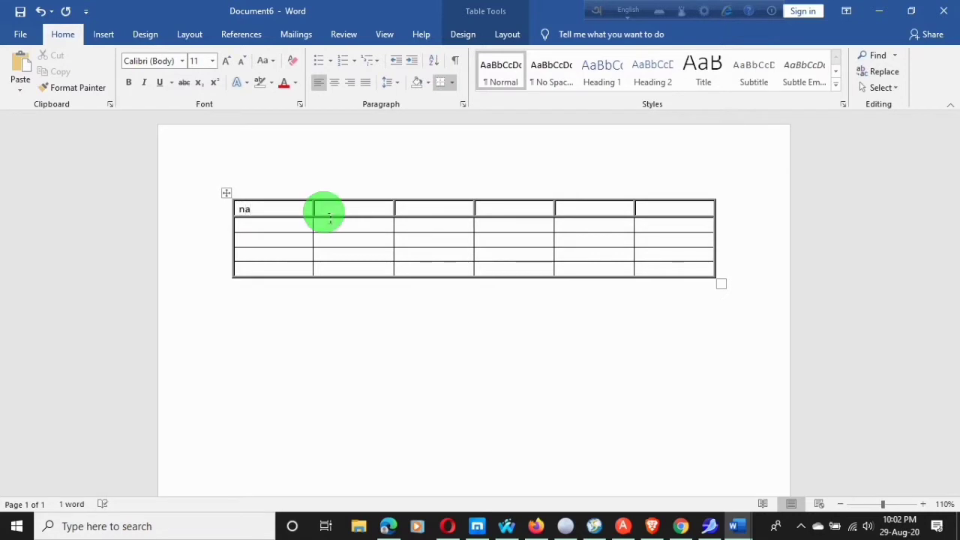
{"action": "type", "text": "me "}
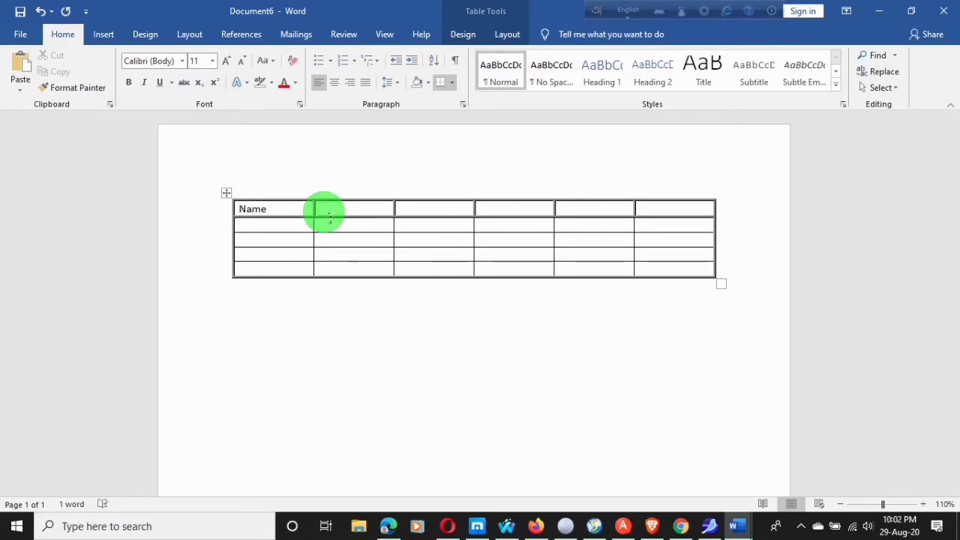
{"action": "type", "text": "of"}
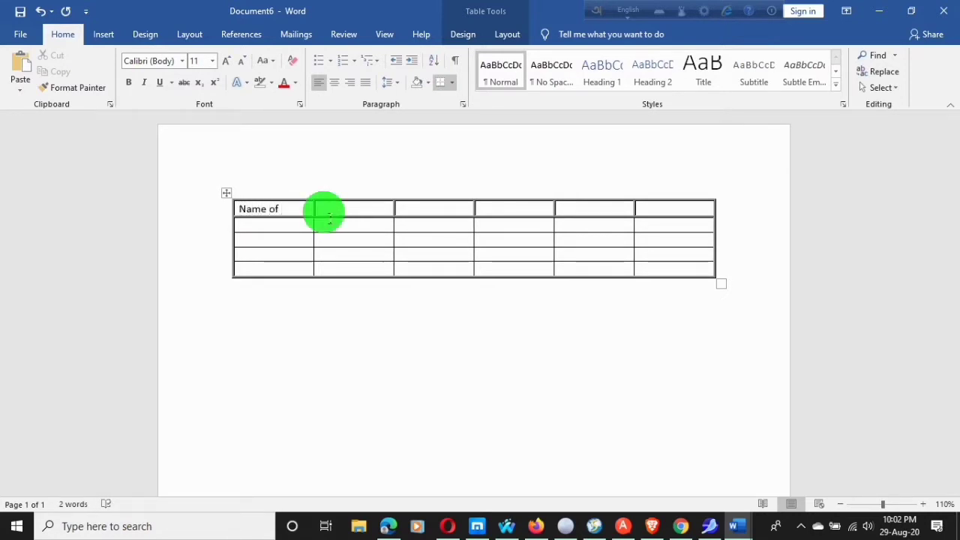
{"action": "type", "text": " item"}
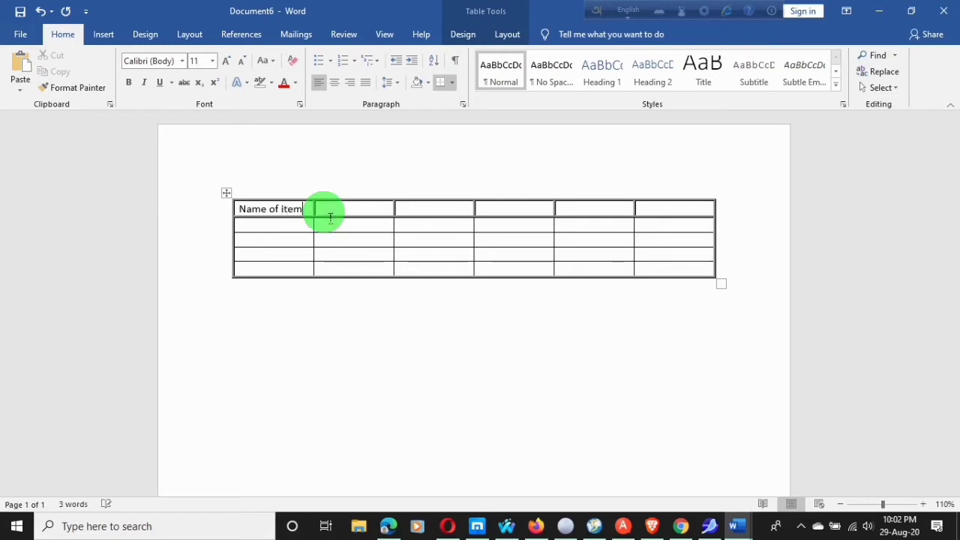
{"action": "left_click", "coordinate": [330, 219]}
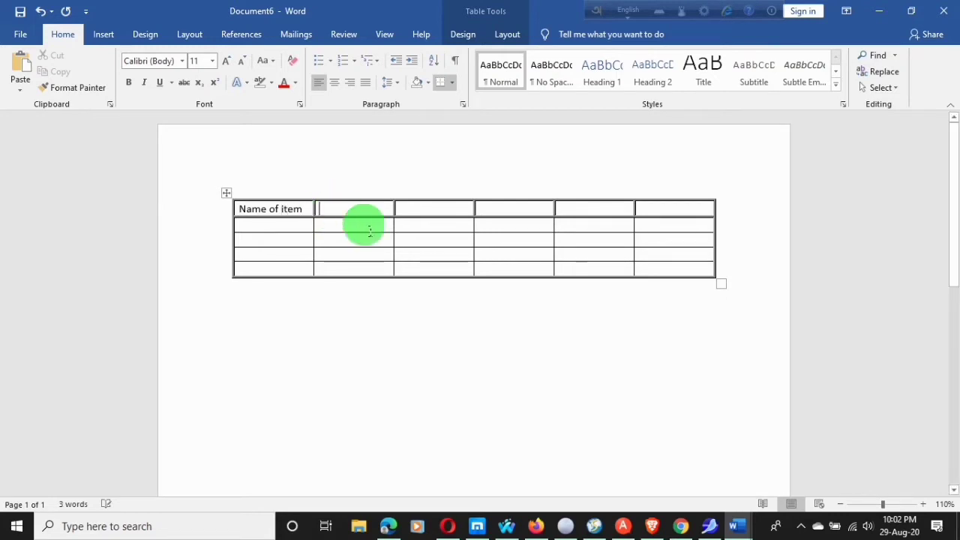
{"action": "type", "text": "1s"}
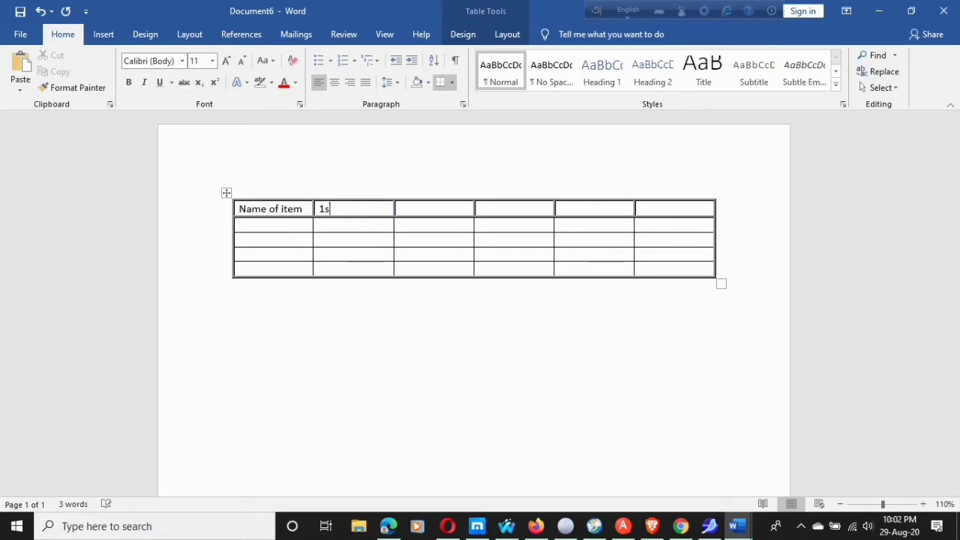
{"action": "type", "text": "t"}
{"action": "left_click", "coordinate": [455, 211]}
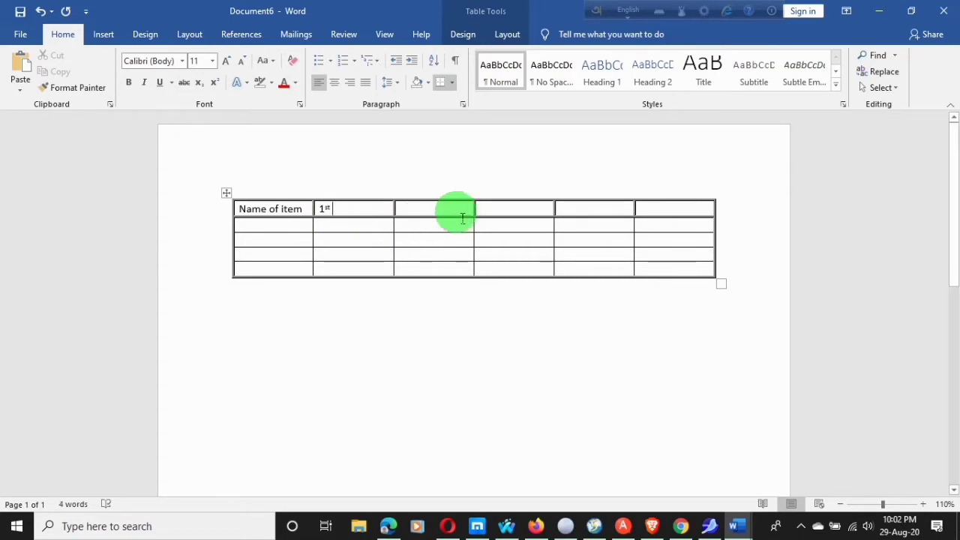
{"action": "type", "text": "2"}
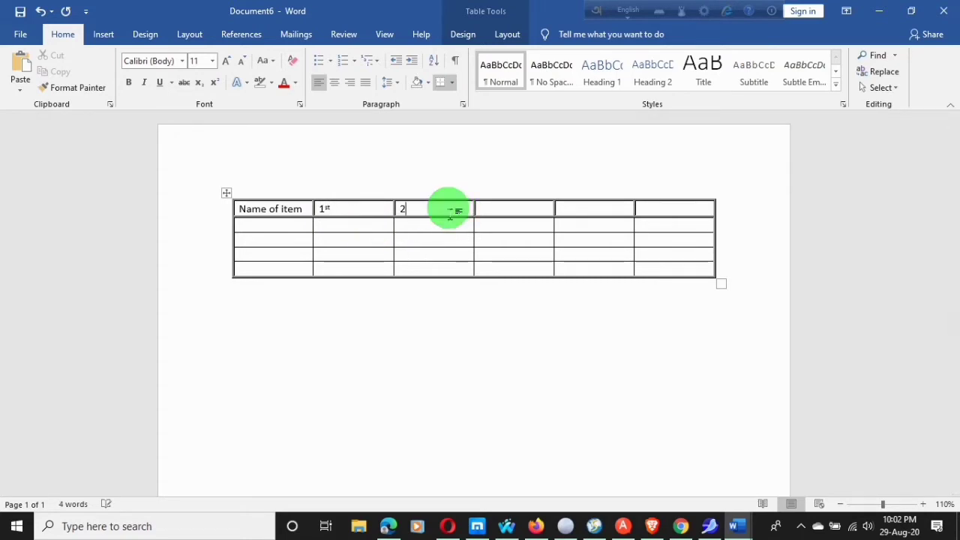
{"action": "type", "text": "nd"}
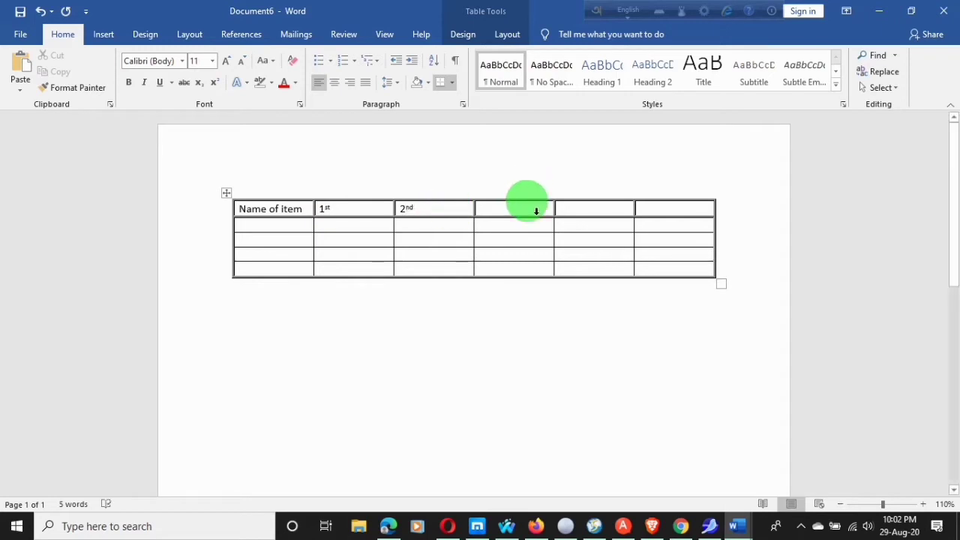
- Enter the headings 3rd, 4th and Total in the last three header cells, keeping each on a single line
{"action": "left_click", "coordinate": [515, 210]}
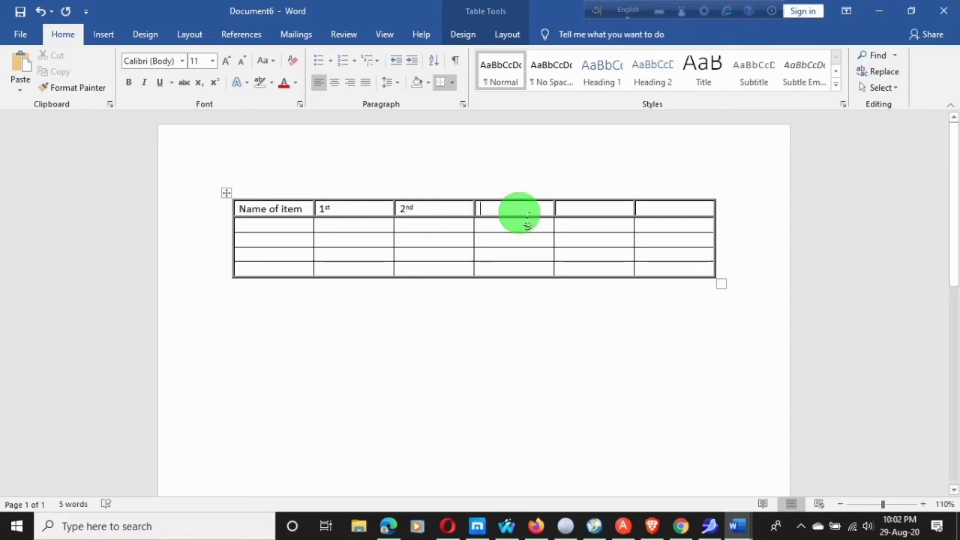
{"action": "type", "text": "3rd"}
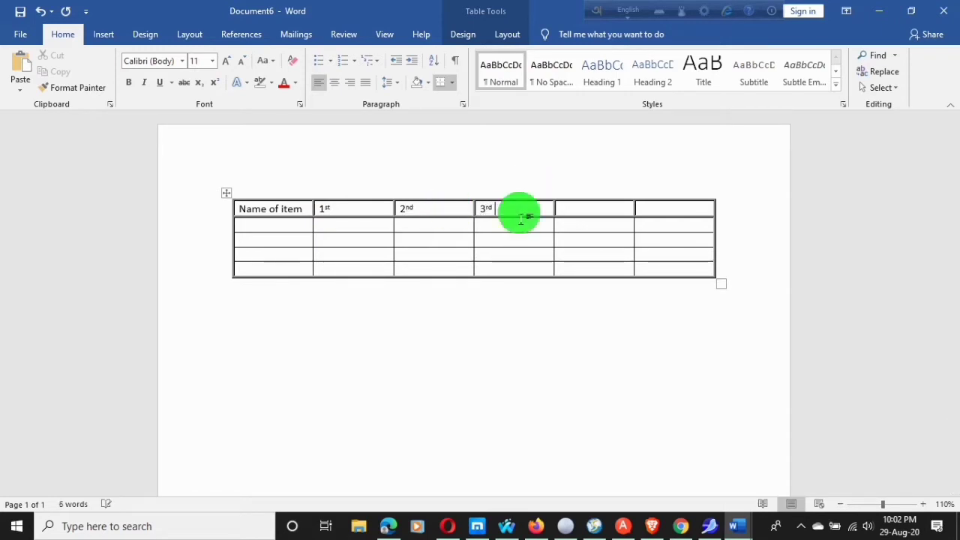
{"action": "key", "text": "Tab"}
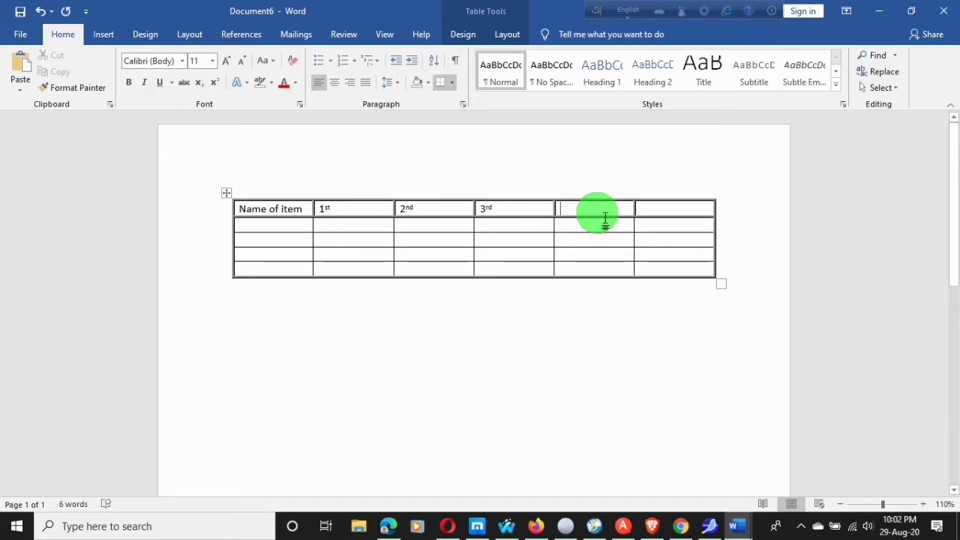
{"action": "type", "text": "4"}
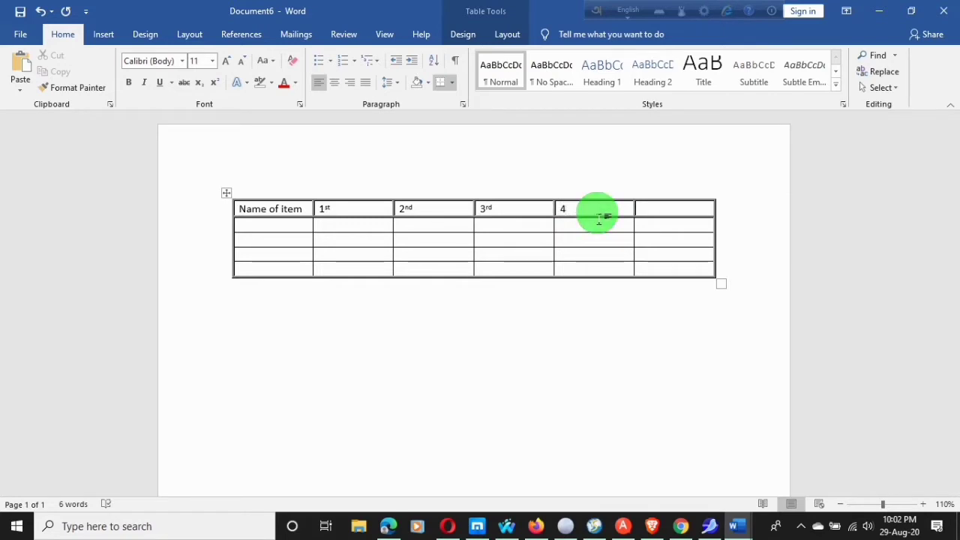
{"action": "type", "text": "th"}
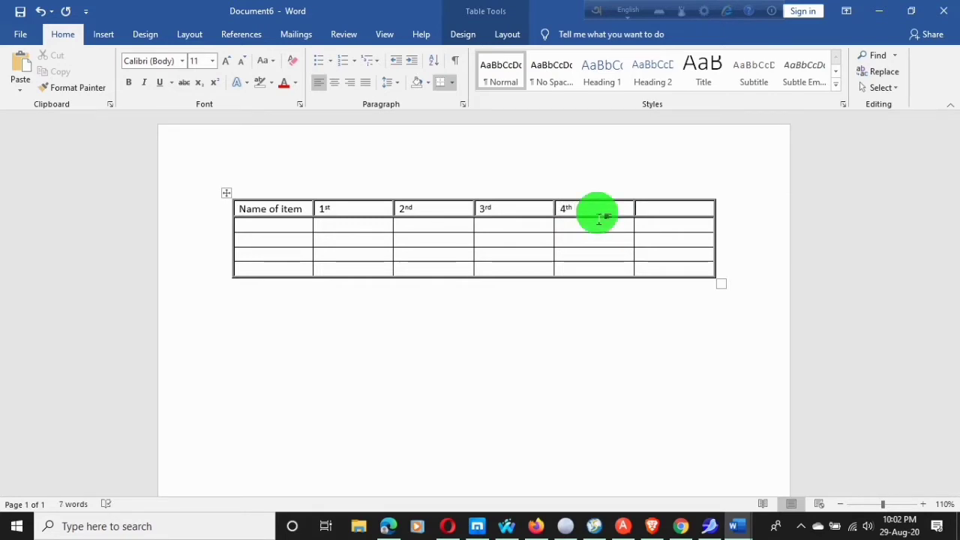
{"action": "left_click", "coordinate": [701, 210]}
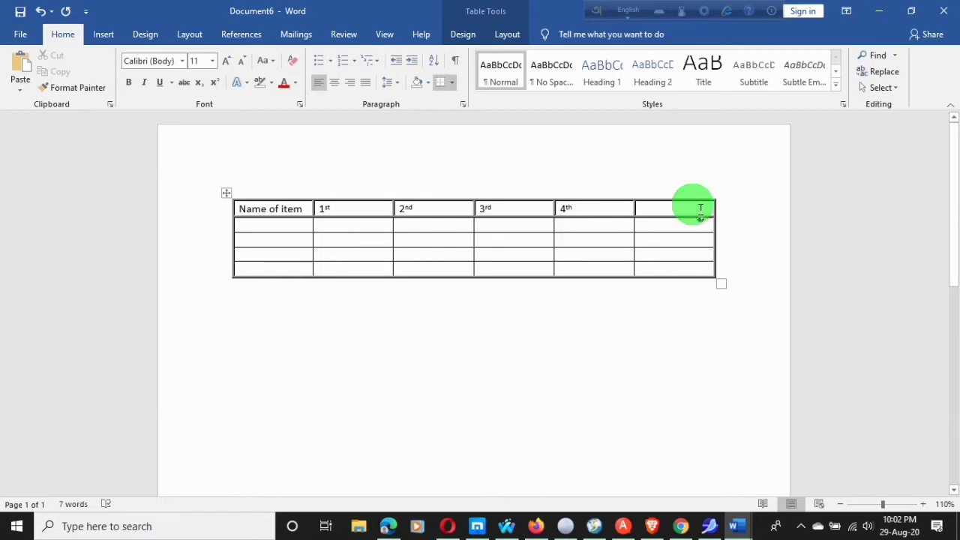
{"action": "type", "text": "tot"}
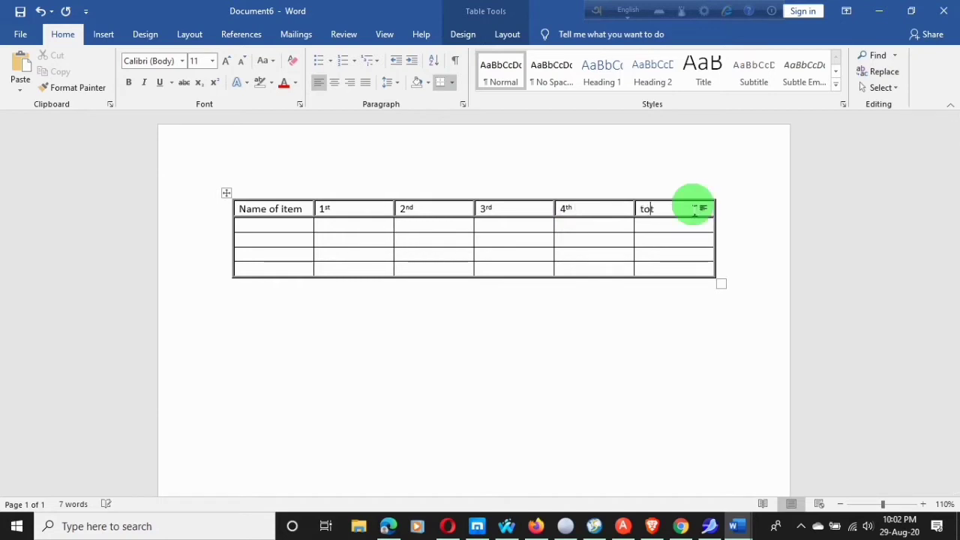
{"action": "type", "text": "al"}
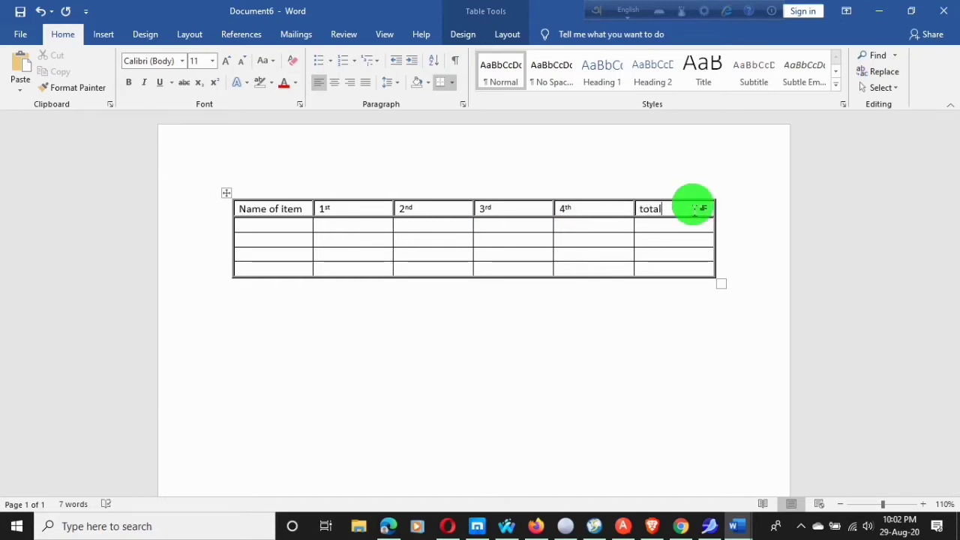
{"action": "key", "text": "Return"}
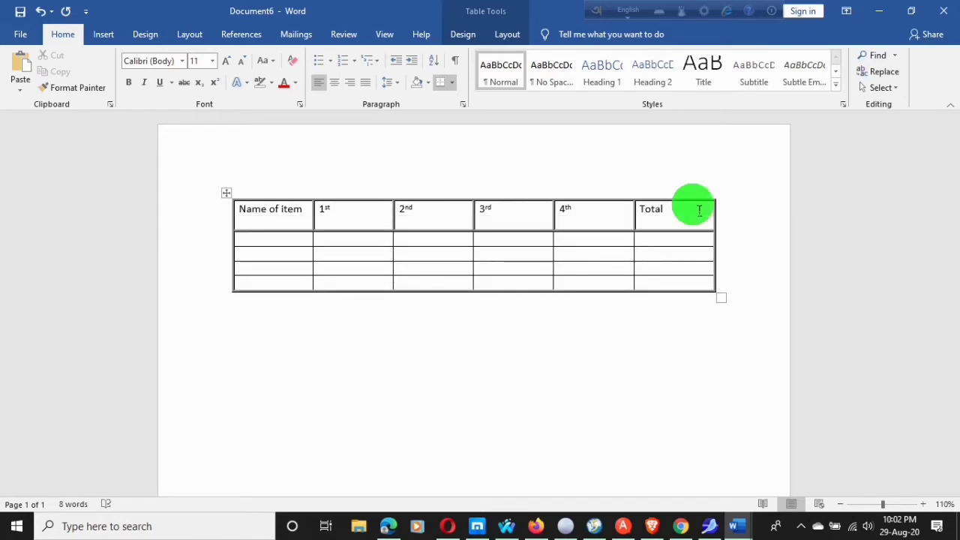
{"action": "key", "text": "BackSpace"}
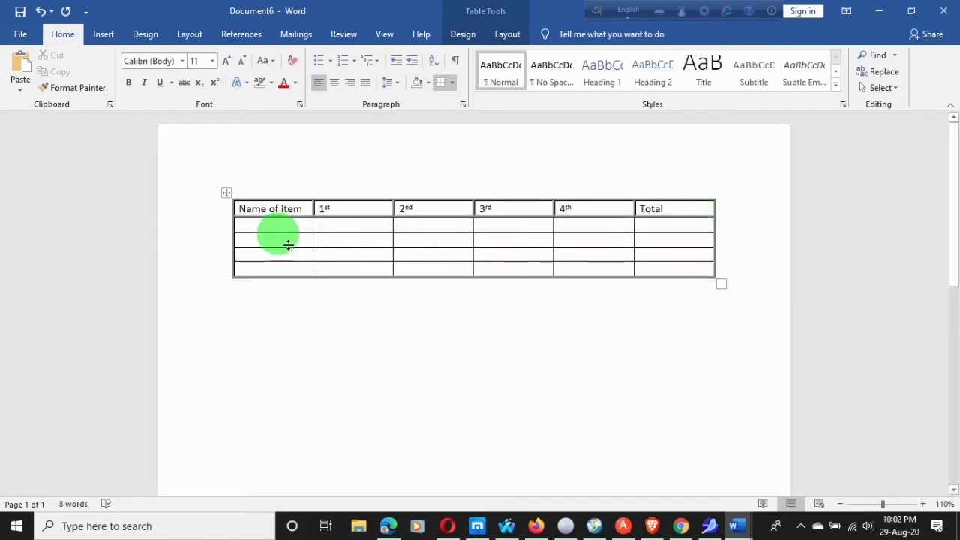
- Make all headings in the table's first row bold and centre them in their cells
{"action": "left_click", "coordinate": [282, 229]}
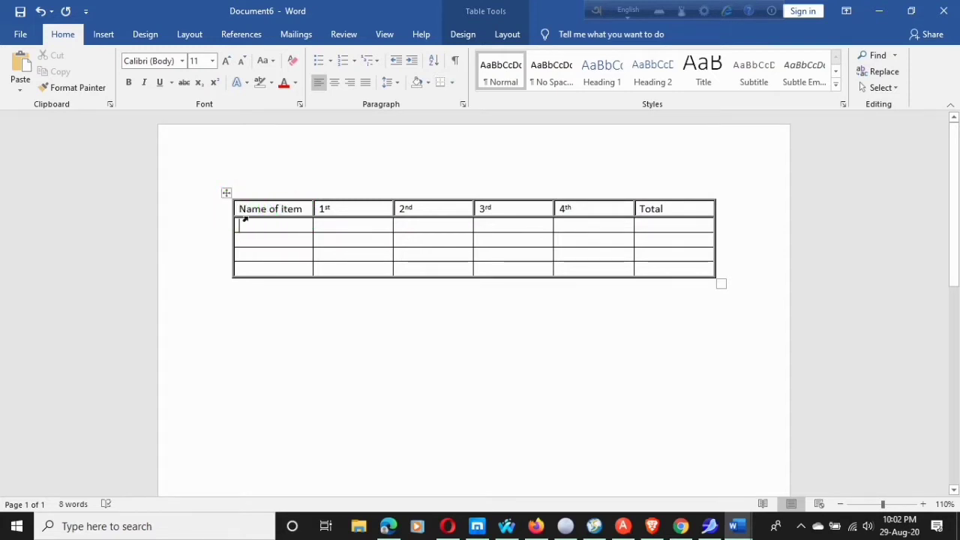
{"action": "left_click_drag", "start_coordinate": [243, 219], "coordinate": [705, 209]}
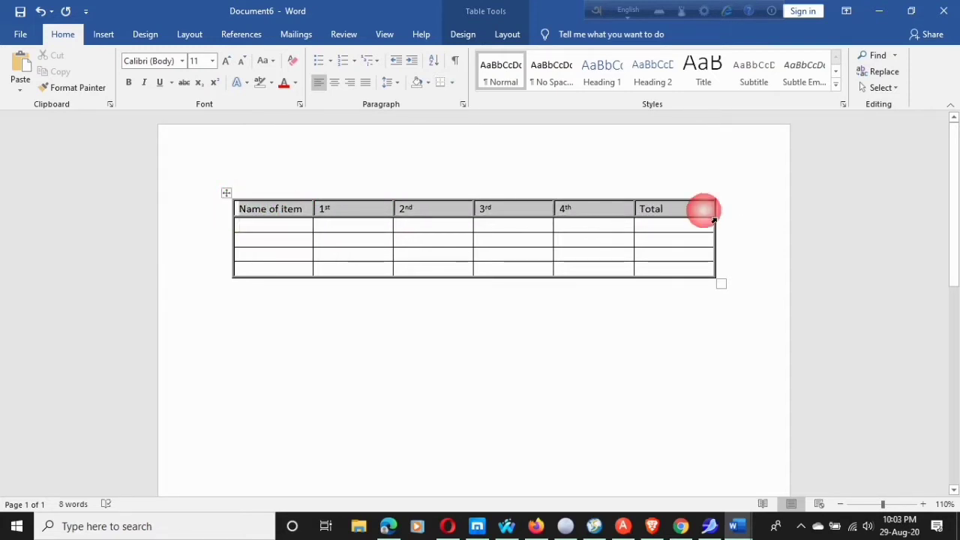
{"action": "left_click", "coordinate": [129, 83]}
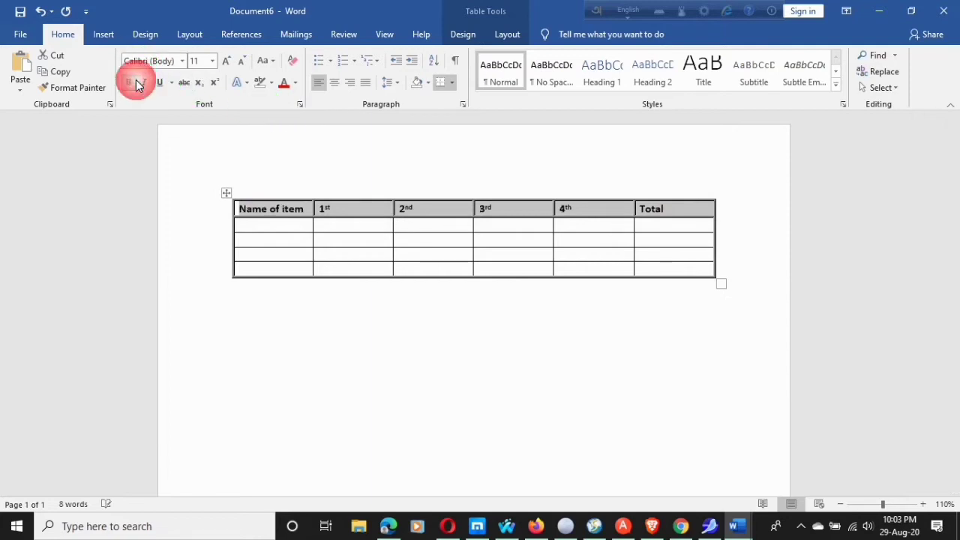
{"action": "left_click", "coordinate": [335, 83]}
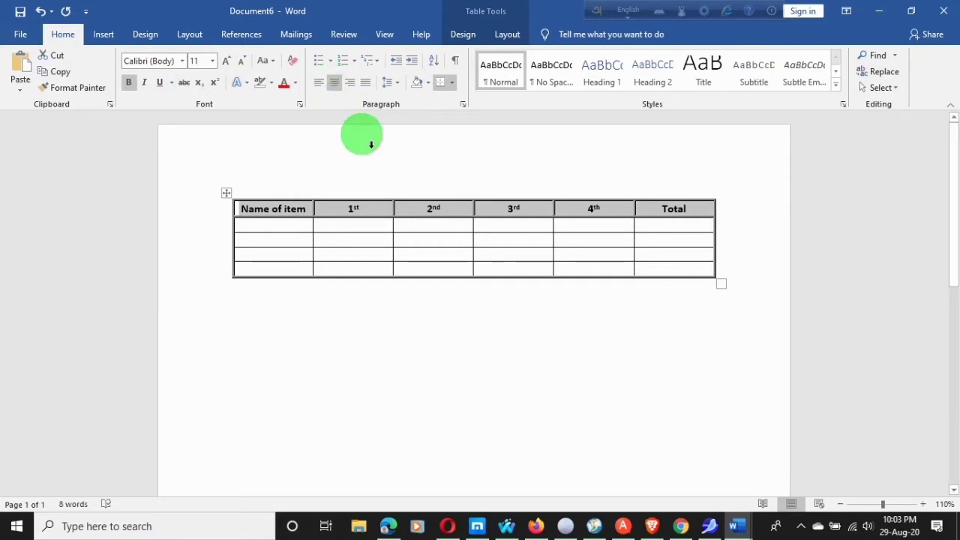
- Enter the item names cpu, monitor, Key bord and mouse in the four cells below the Name of item heading
{"action": "left_click", "coordinate": [259, 226]}
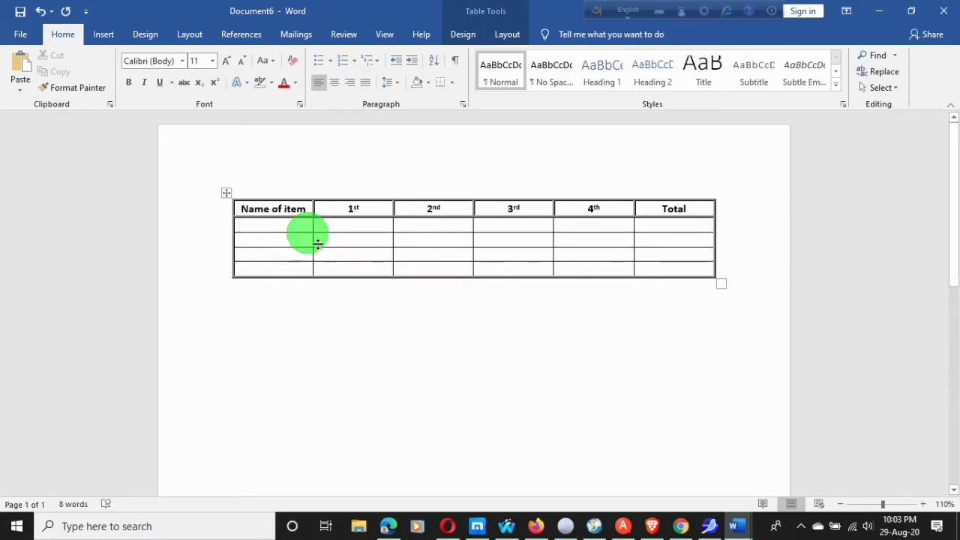
{"action": "type", "text": "cpu"}
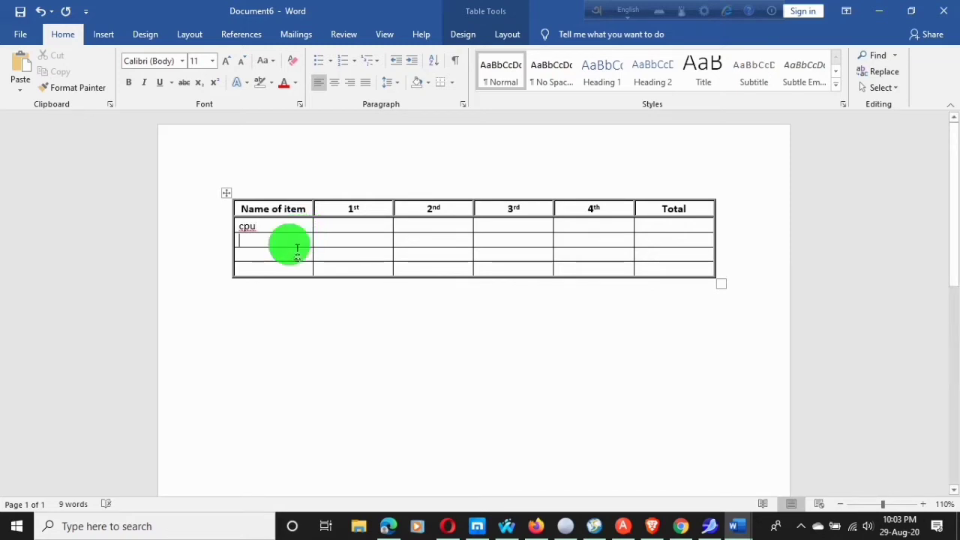
{"action": "left_click", "coordinate": [292, 247]}
{"action": "type", "text": "monitor"}
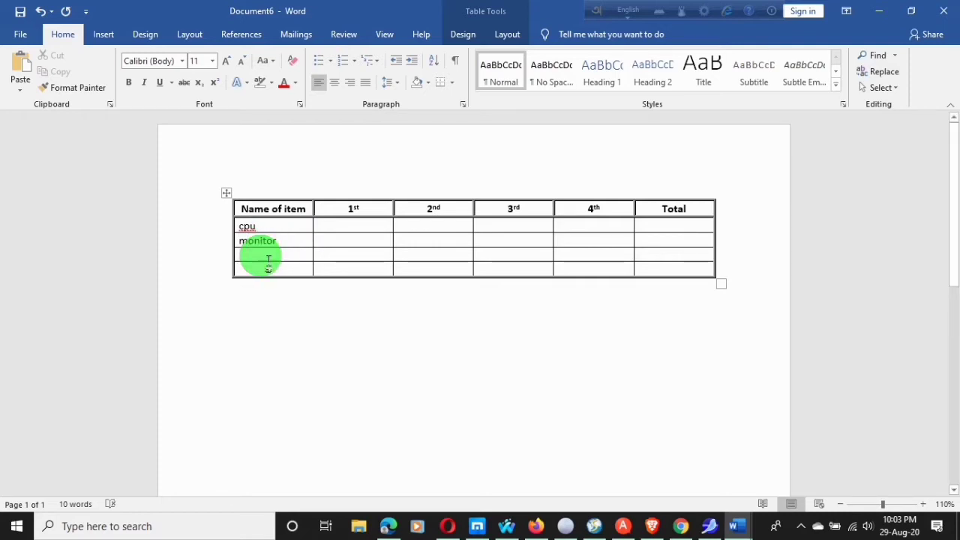
{"action": "type", "text": "k"}
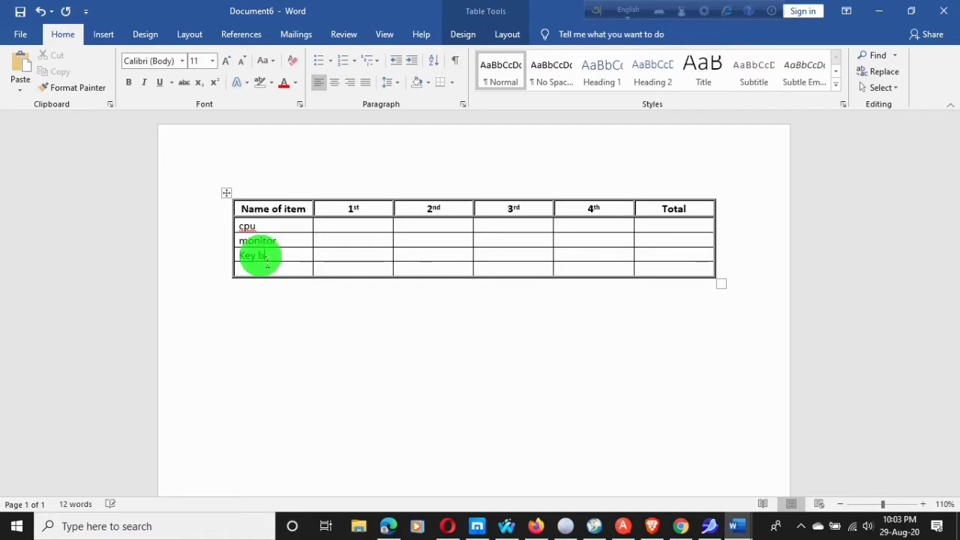
{"action": "type", "text": "ey bord"}
{"action": "left_click", "coordinate": [261, 271]}
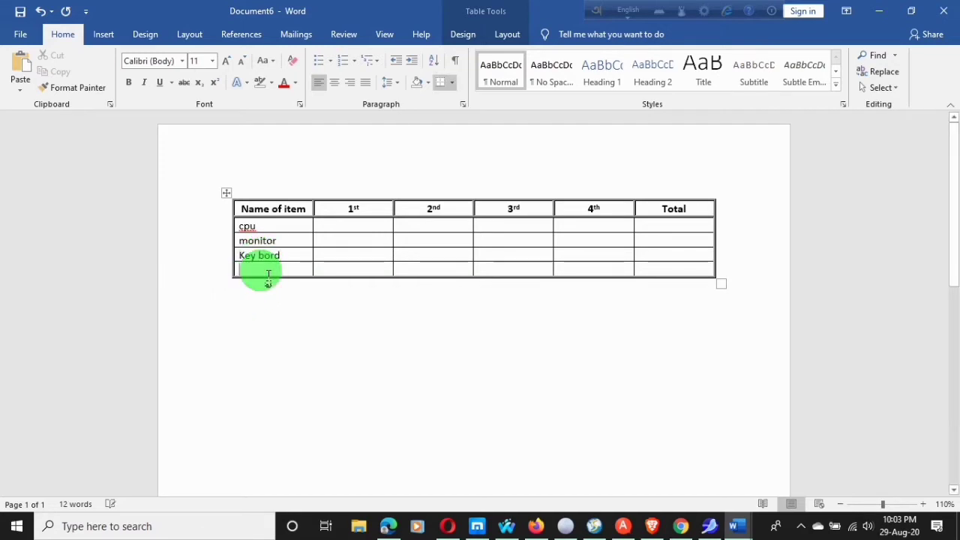
{"action": "type", "text": "mouse"}
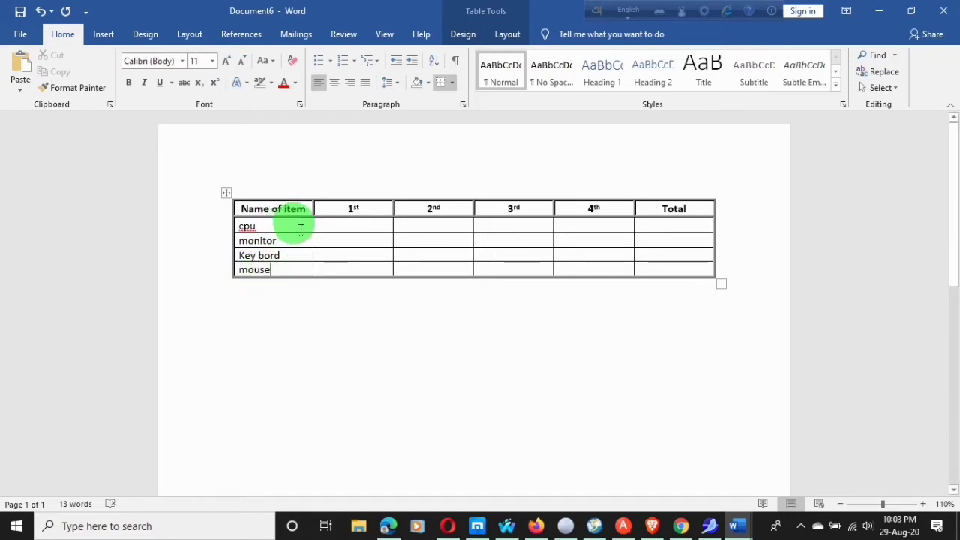
- Make the four item names bold and add an empty row at the end of the table
{"action": "left_click_drag", "start_coordinate": [290, 229], "coordinate": [222, 285]}
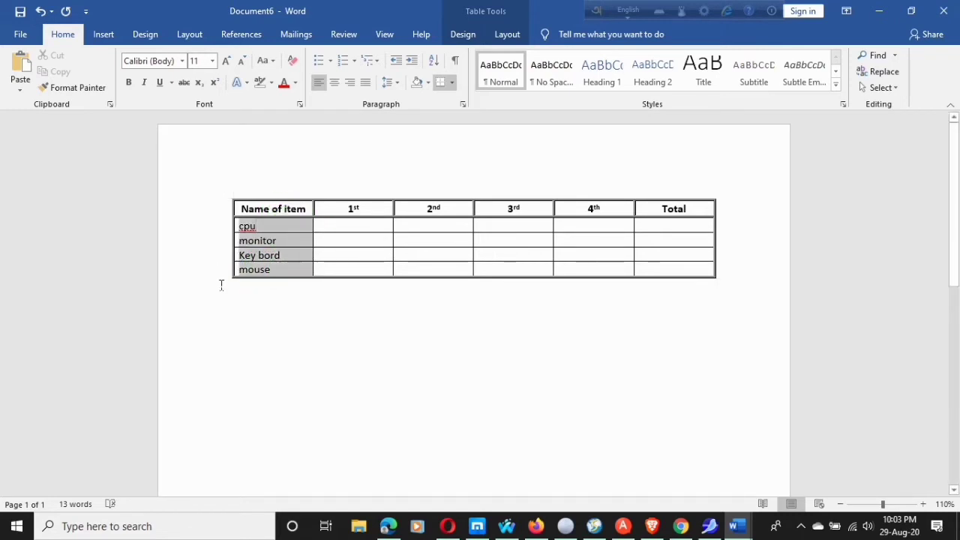
{"action": "left_click", "coordinate": [128, 82]}
{"action": "left_click", "coordinate": [659, 272]}
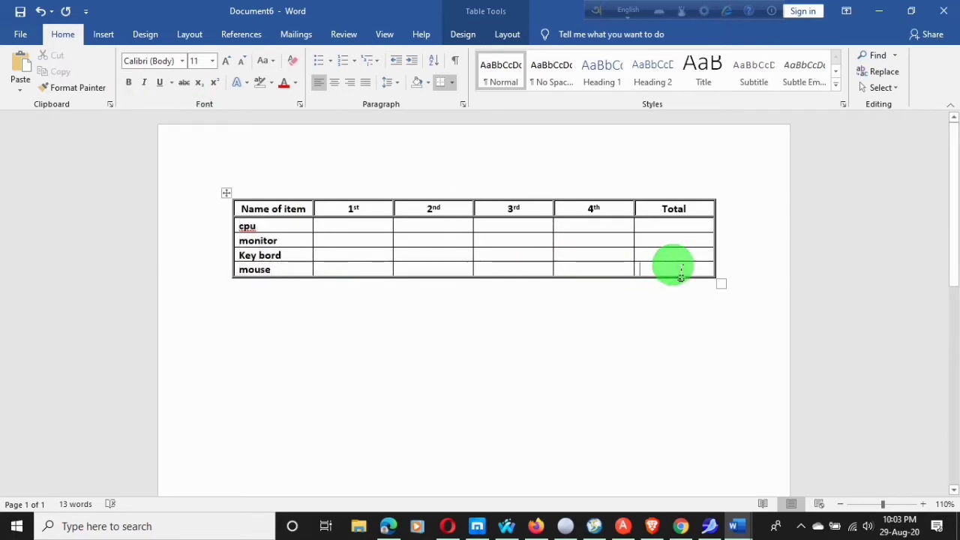
{"action": "key", "text": "Tab"}
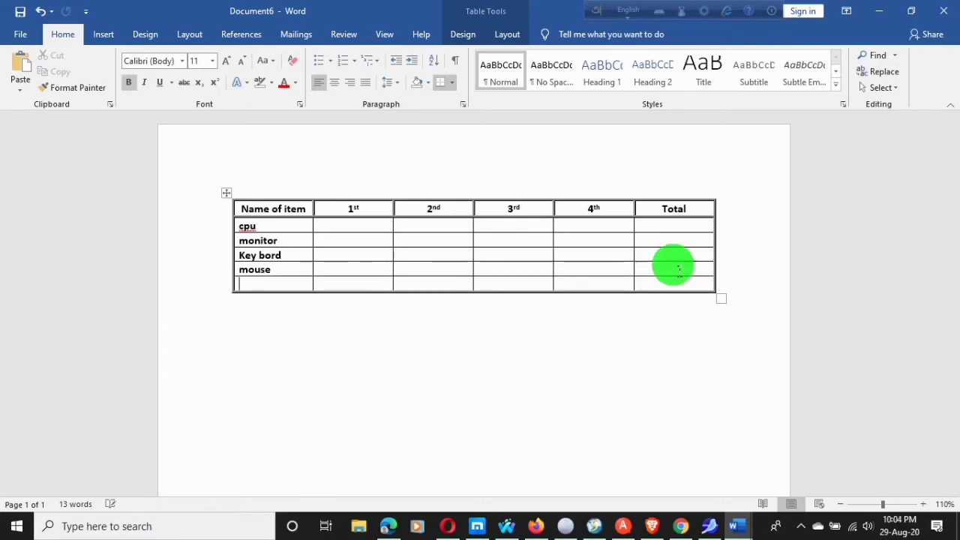
- Fill the cpu row's 1st to 4th columns with 15, 13, 10 and 14
{"action": "left_click", "coordinate": [339, 229]}
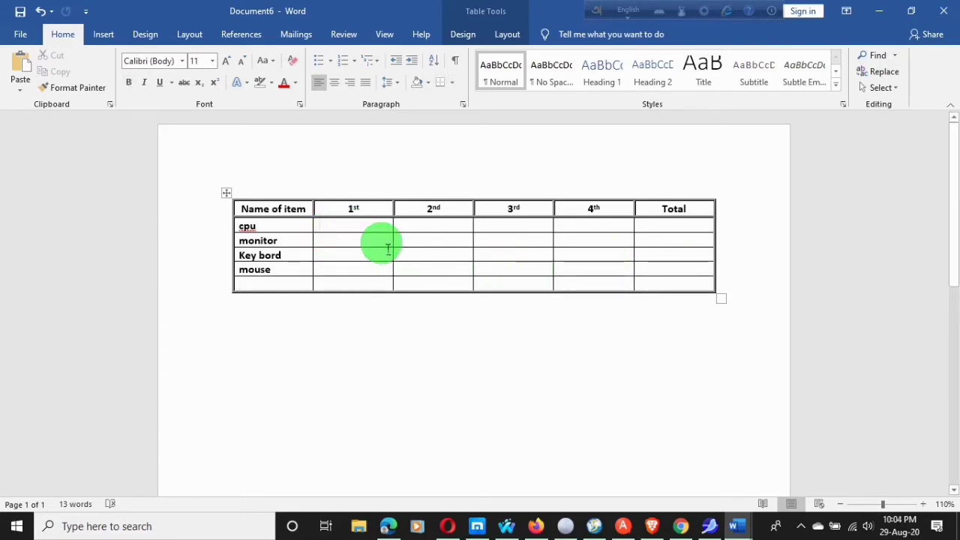
{"action": "type", "text": "14"}
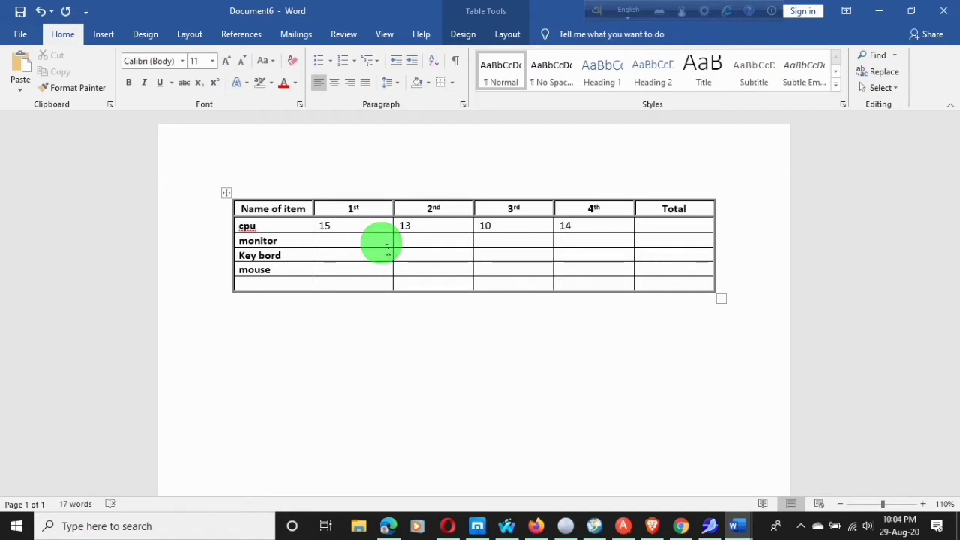
{"action": "key", "text": "Tab"}
- Fill the monitor row's 1st to 4th columns with 34, 08, 06 and 16
{"action": "key", "text": "Tab"}
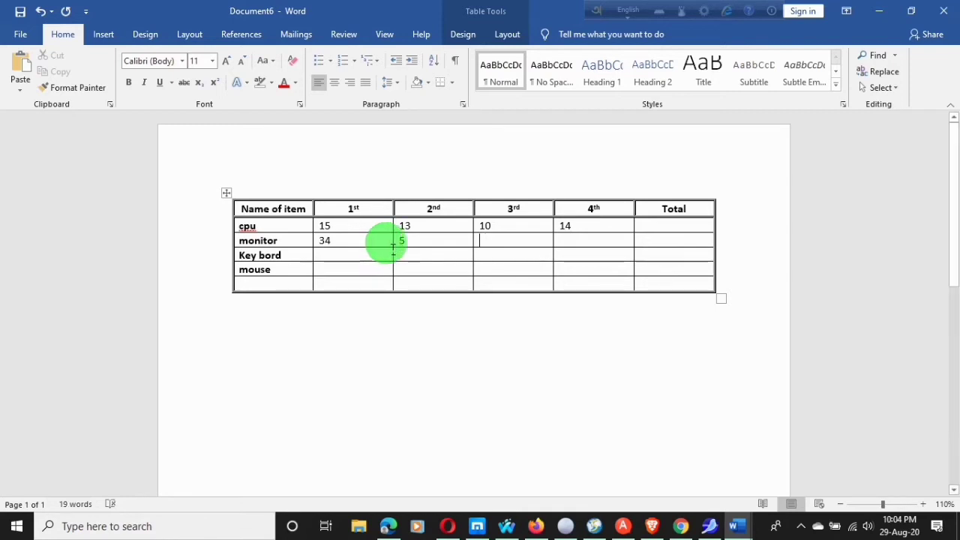
{"action": "left_click", "coordinate": [434, 248]}
{"action": "key", "text": "BackSpace"}
{"action": "type", "text": "06"}
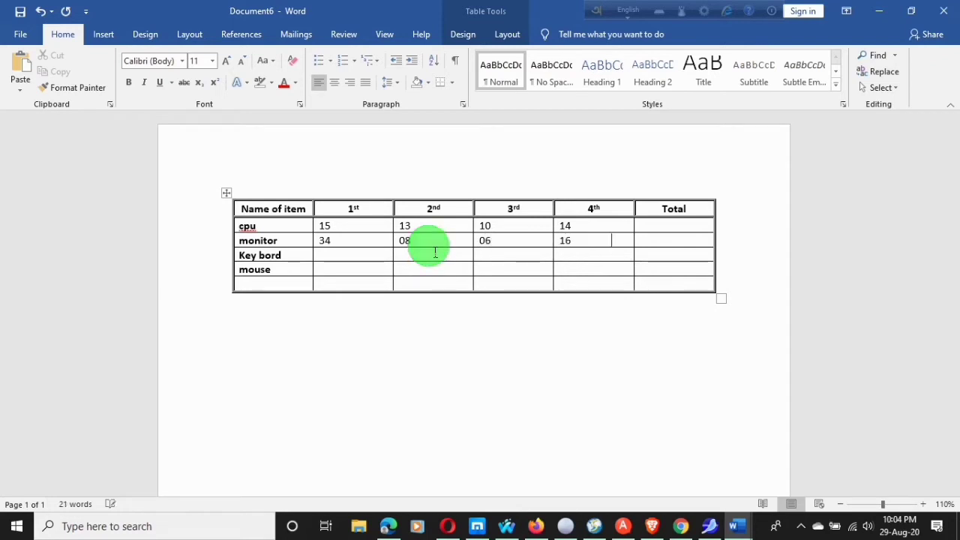
{"action": "key", "text": "Tab"}
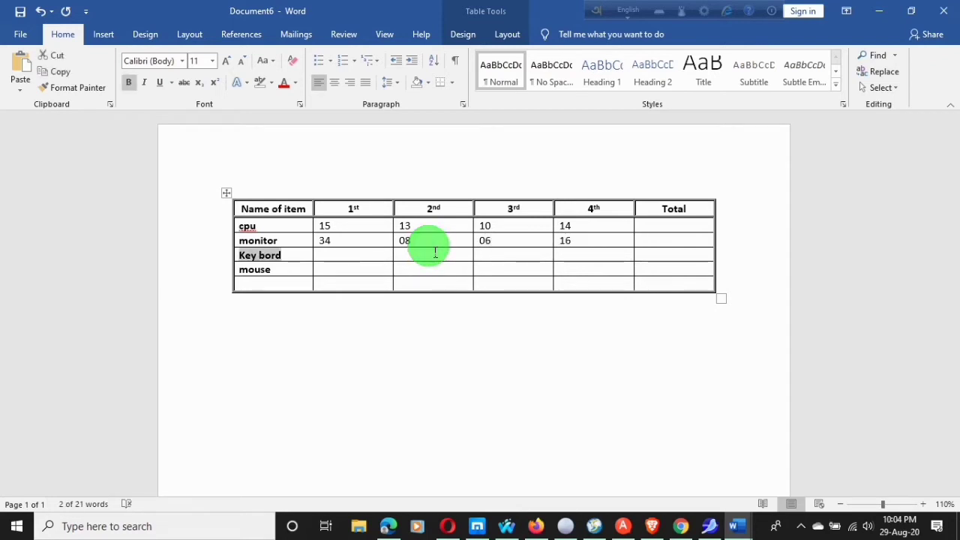
- Fill the 1st to 4th columns with 18, 20, 23, 16 for Key bord and 16, 35, 22, 19 for mouse
{"action": "key", "text": "Tab"}
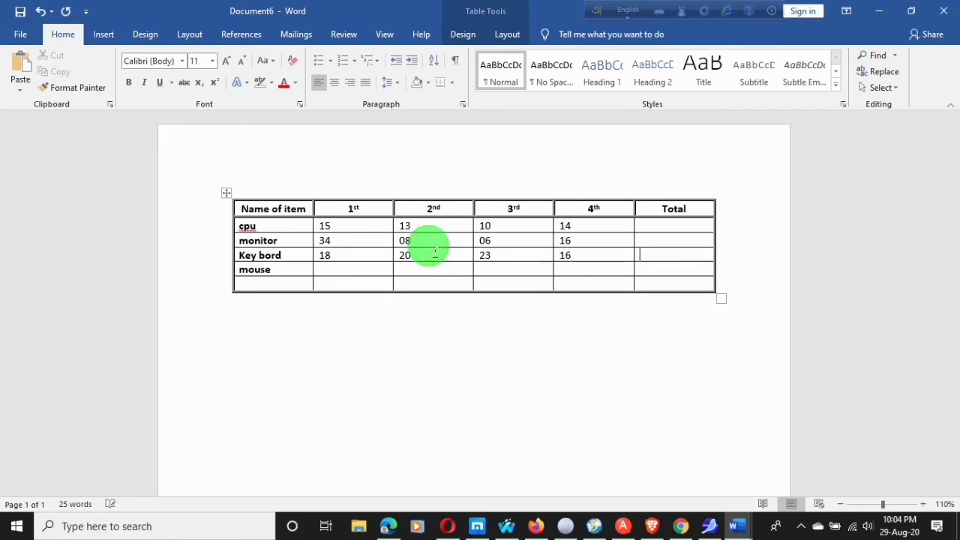
{"action": "key", "text": "shift+Home"}
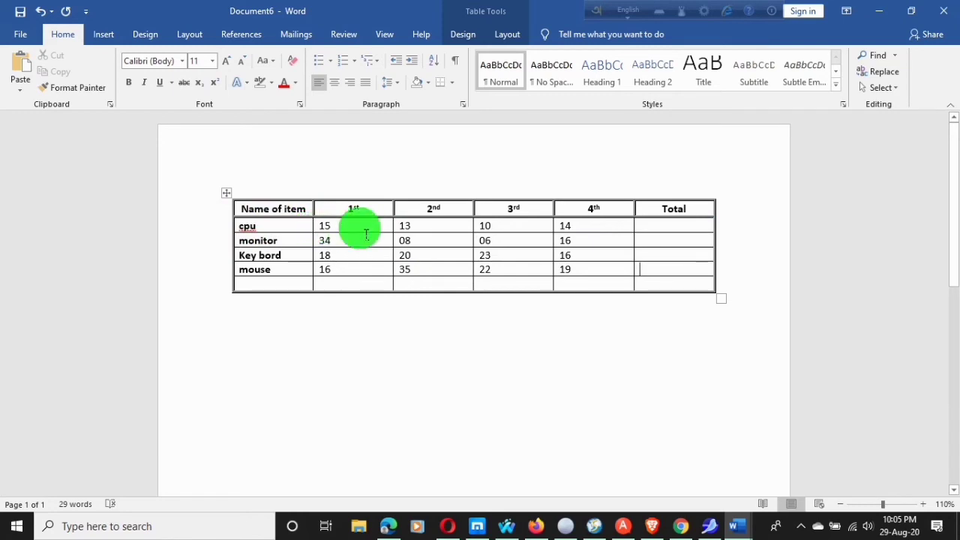
{"action": "left_click", "coordinate": [670, 228]}
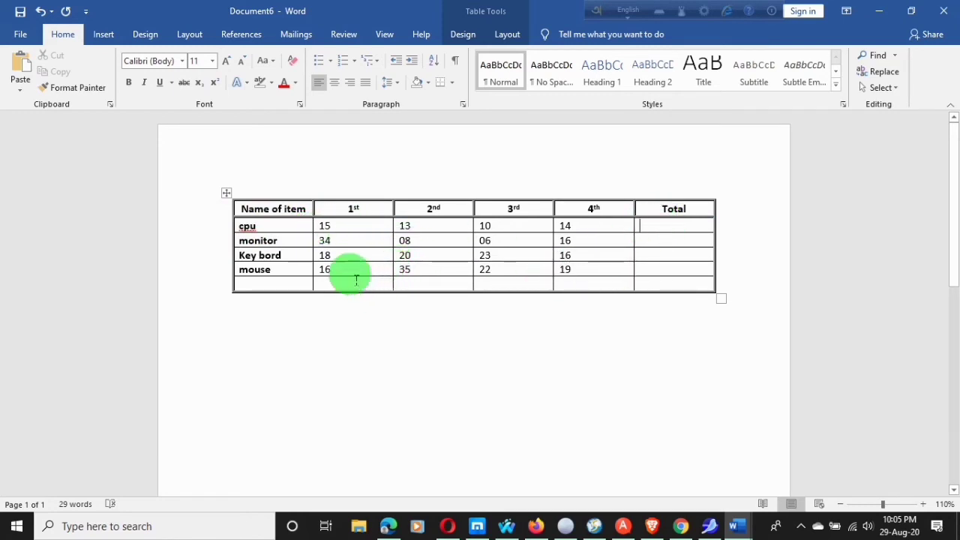
- Make the numbers in the 1st to 4th columns bold for all four items
{"action": "left_click_drag", "start_coordinate": [328, 234], "coordinate": [509, 238]}
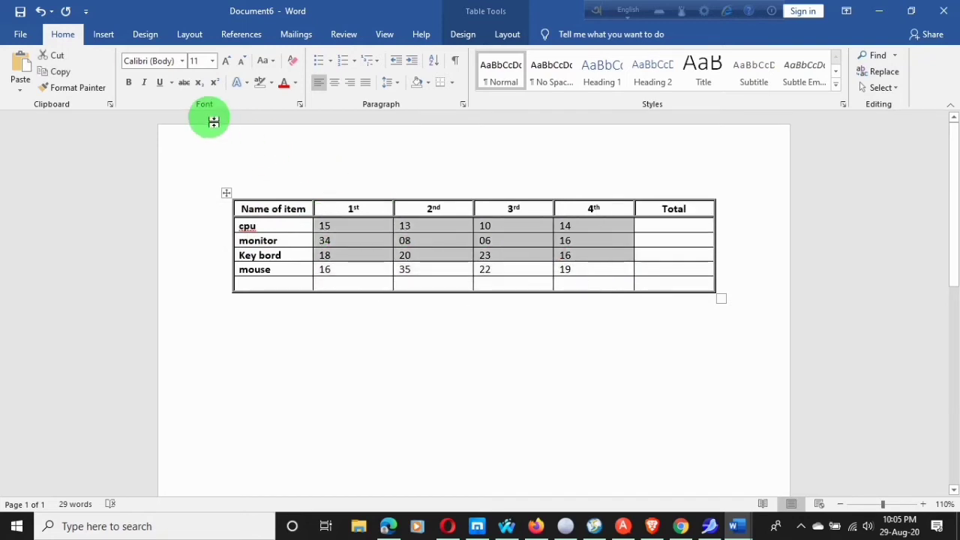
{"action": "left_click", "coordinate": [129, 82]}
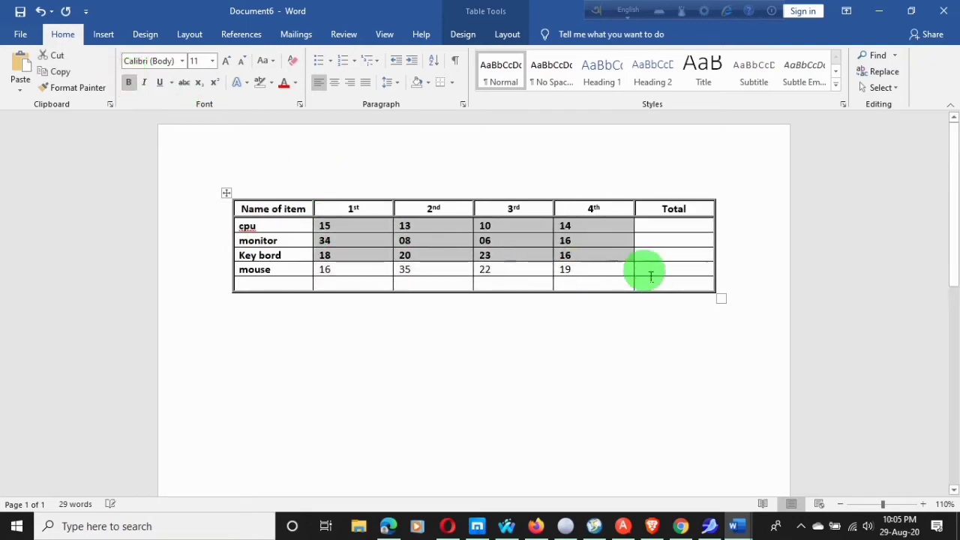
{"action": "left_click_drag", "start_coordinate": [326, 280], "coordinate": [575, 275]}
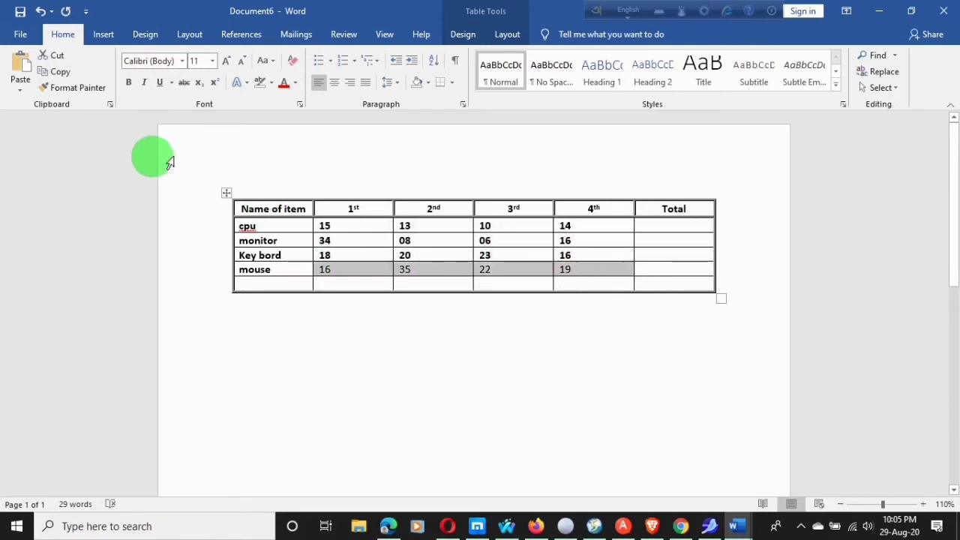
{"action": "left_click", "coordinate": [128, 83]}
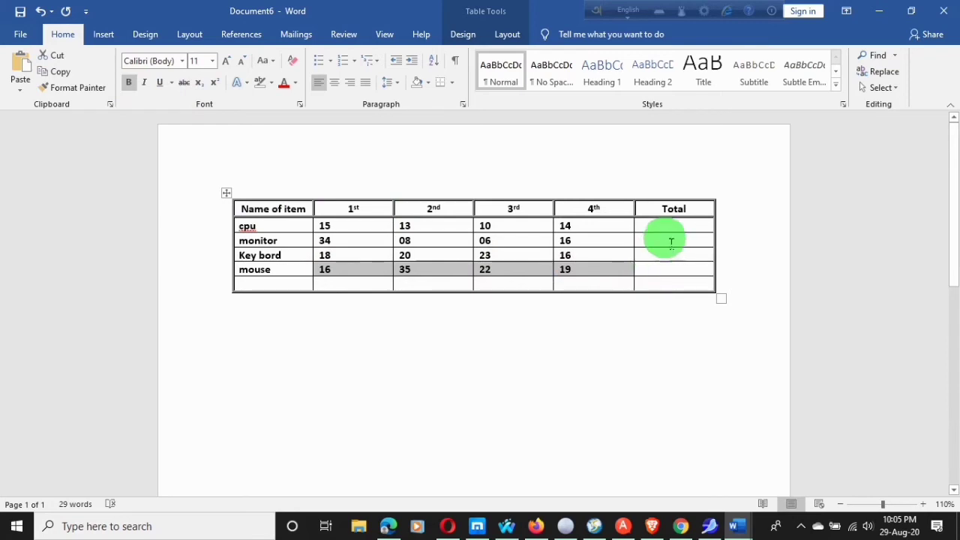
- Insert the formula =SUM(LEFT) in the cpu row's Total cell
{"action": "left_click", "coordinate": [678, 237]}
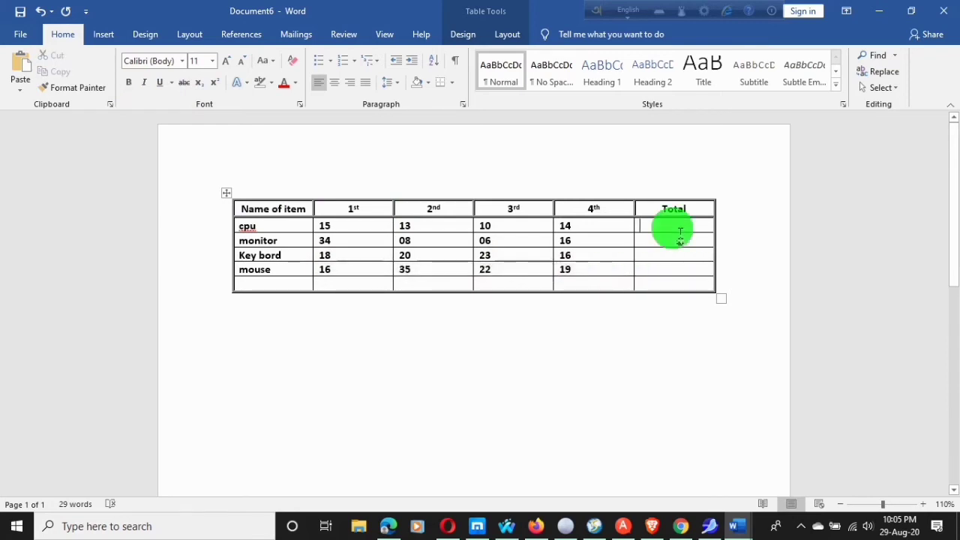
{"action": "key", "text": "alt+a+o"}
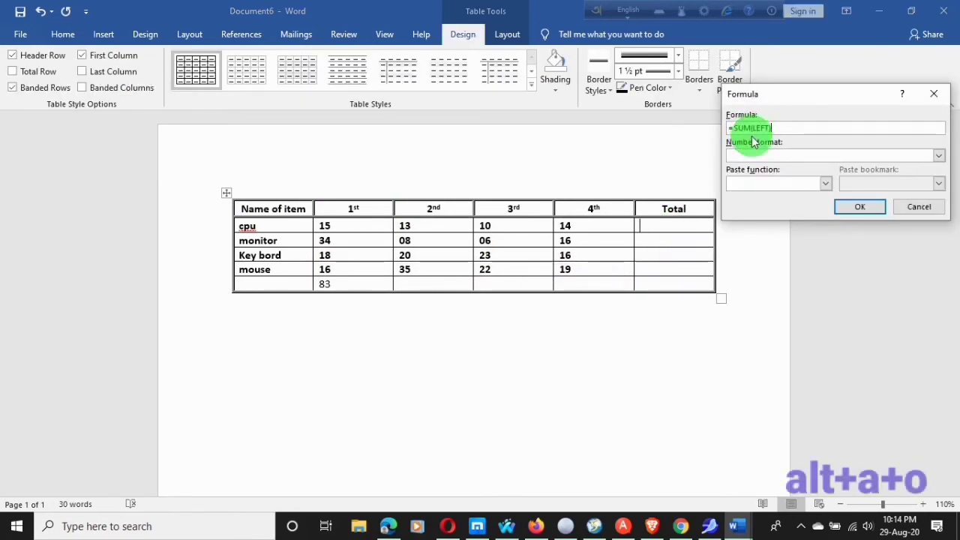
{"action": "left_click", "coordinate": [859, 207]}
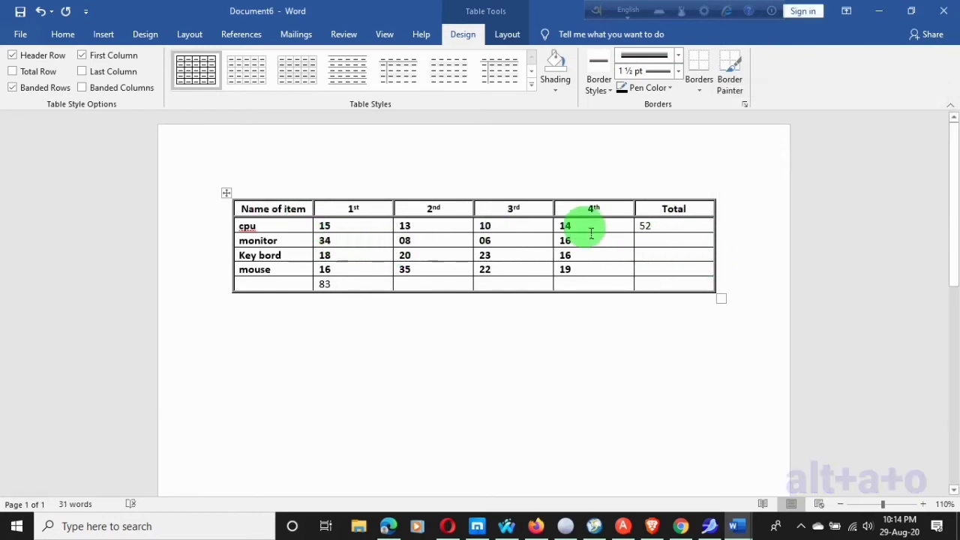
- Insert an AVERAGE formula in the monitor row's Total cell that averages the row's four numbers, replacing the suggested =SUM(ABOVE)
{"action": "left_click", "coordinate": [656, 244]}
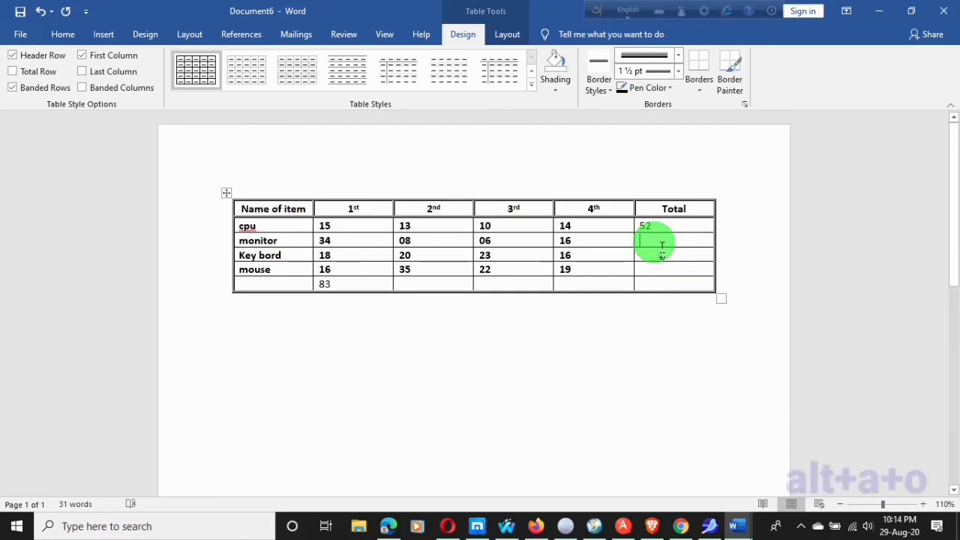
{"action": "key", "text": "alt+a"}
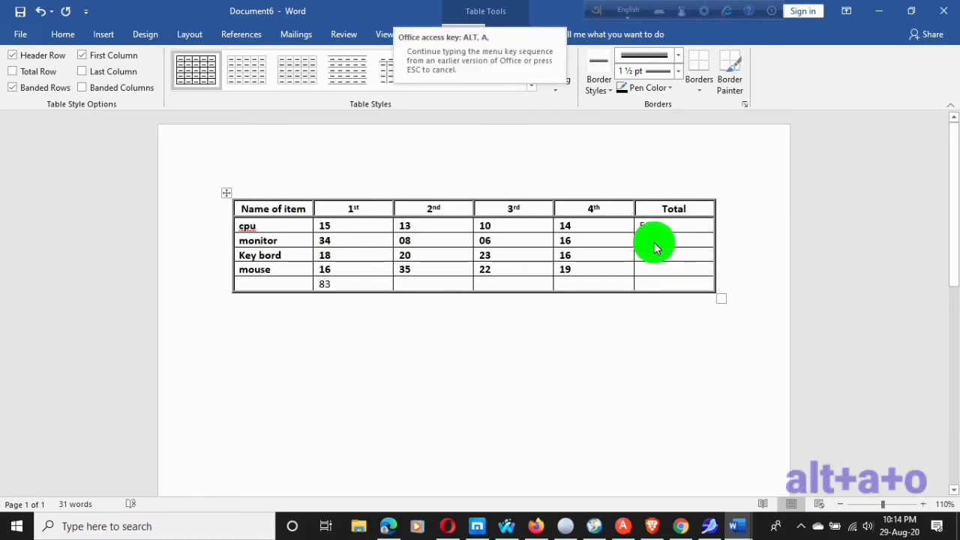
{"action": "key", "text": "o"}
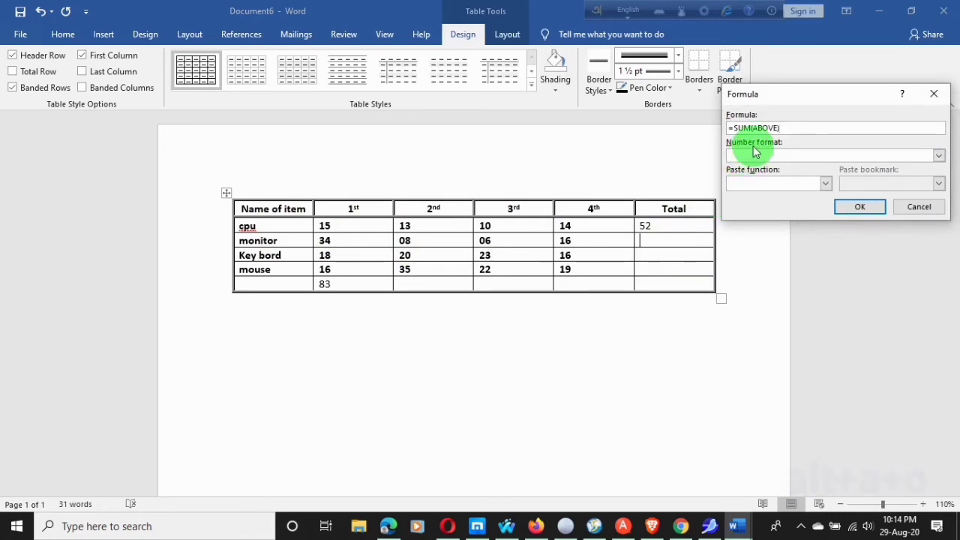
{"action": "left_click", "coordinate": [827, 185]}
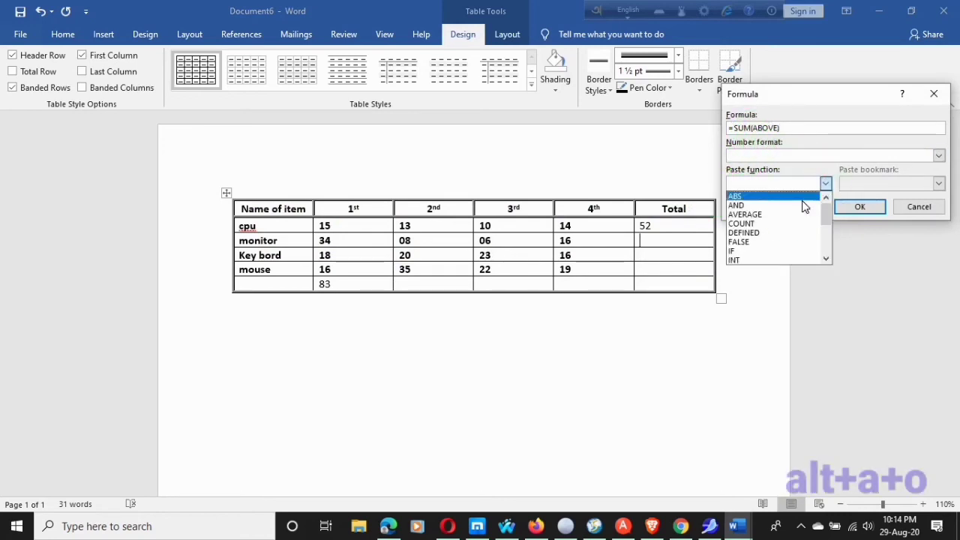
{"action": "scroll", "coordinate": [762, 217], "scroll_direction": "up", "scroll_amount": 1}
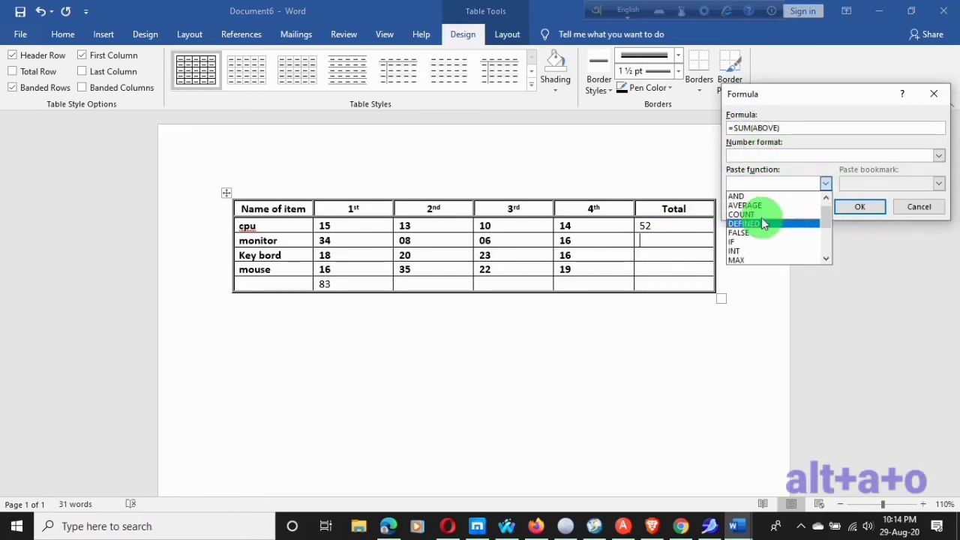
{"action": "left_click", "coordinate": [761, 210]}
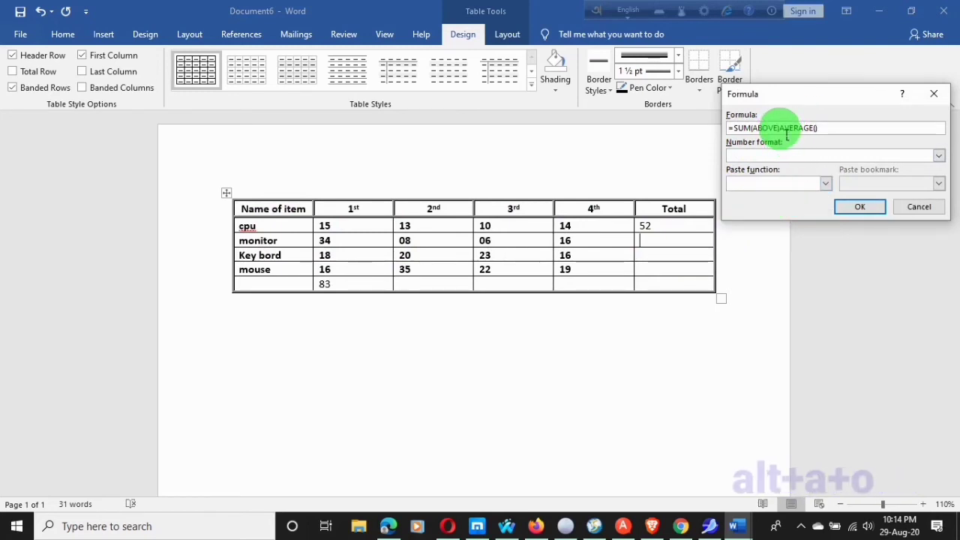
{"action": "left_click", "coordinate": [825, 184]}
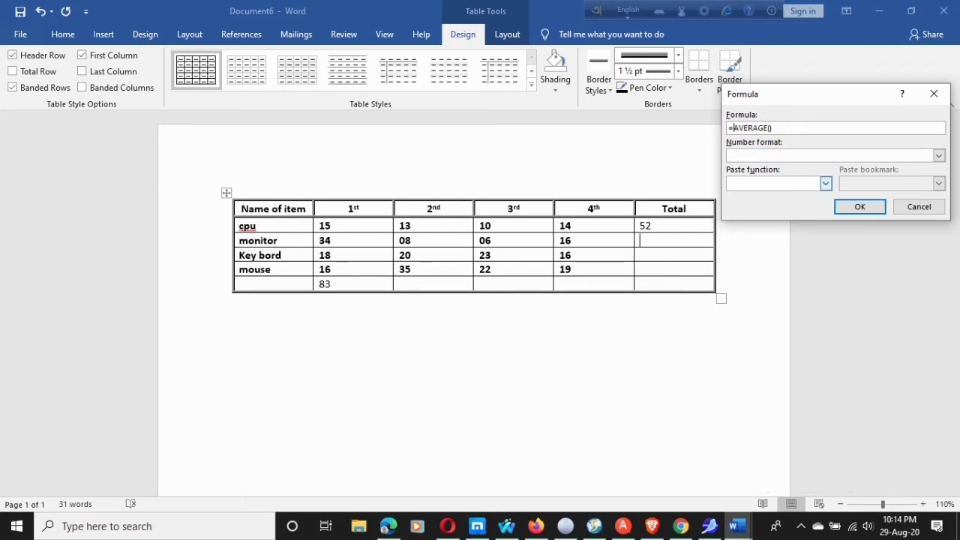
{"action": "left_click", "coordinate": [772, 129]}
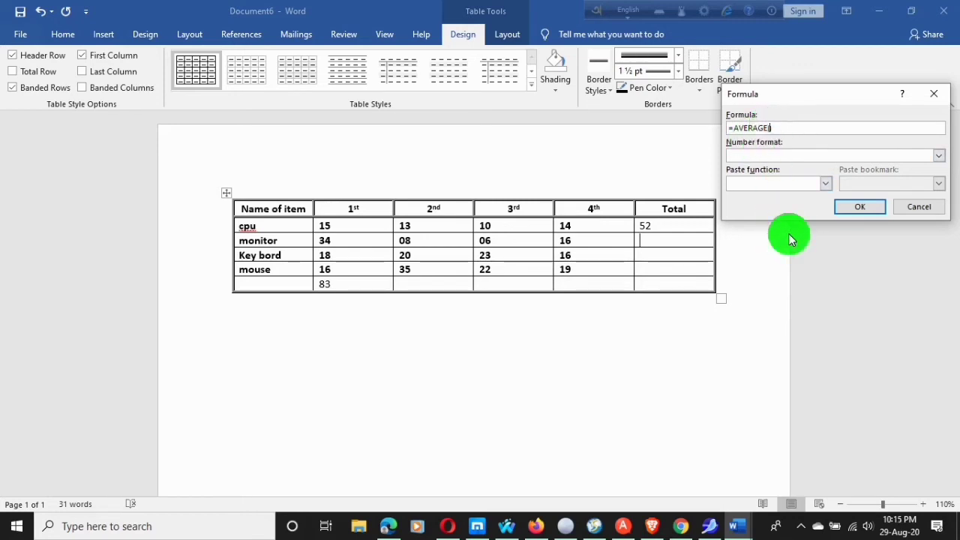
{"action": "left_click", "coordinate": [860, 207]}
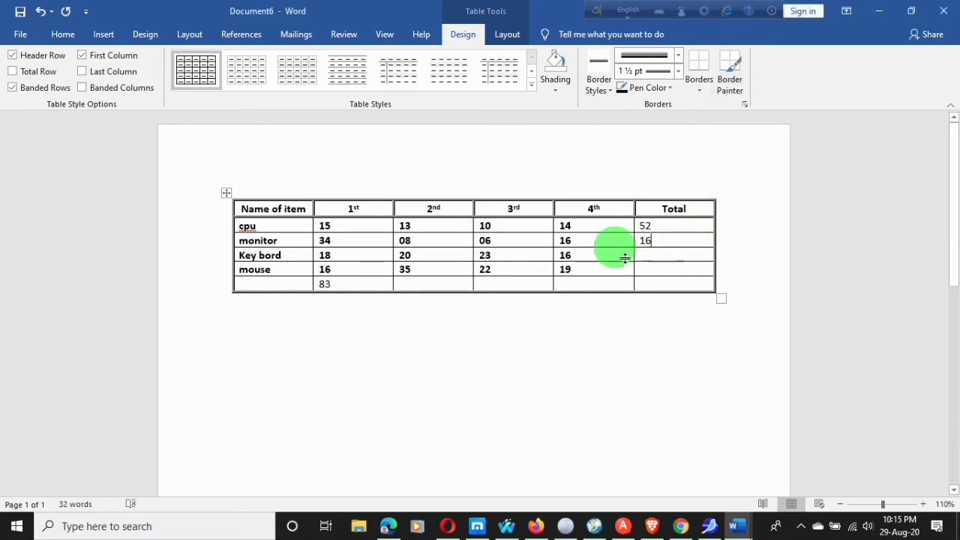
- Start a formula in the Key bord row's Total cell and add the PRODUCT function to it
{"action": "left_click", "coordinate": [676, 260]}
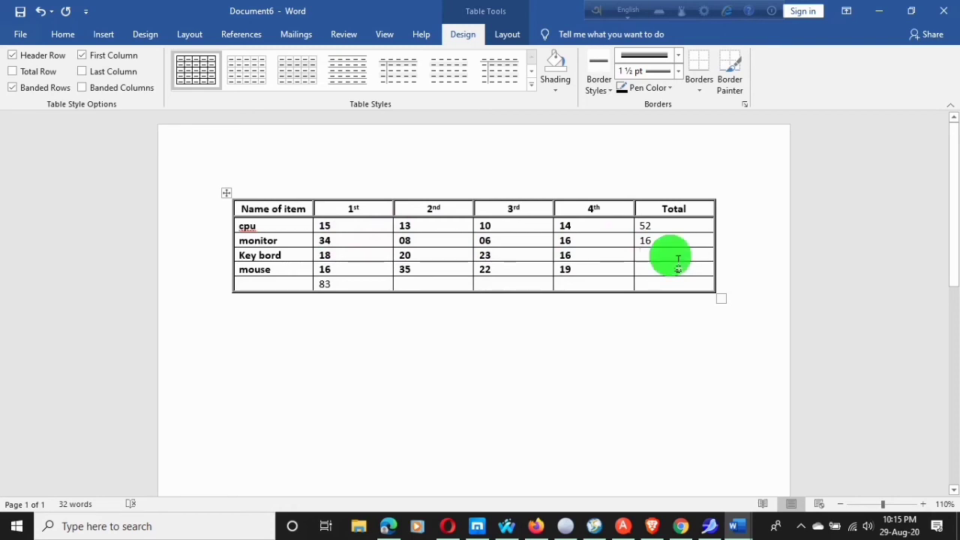
{"action": "key", "text": "alt+a"}
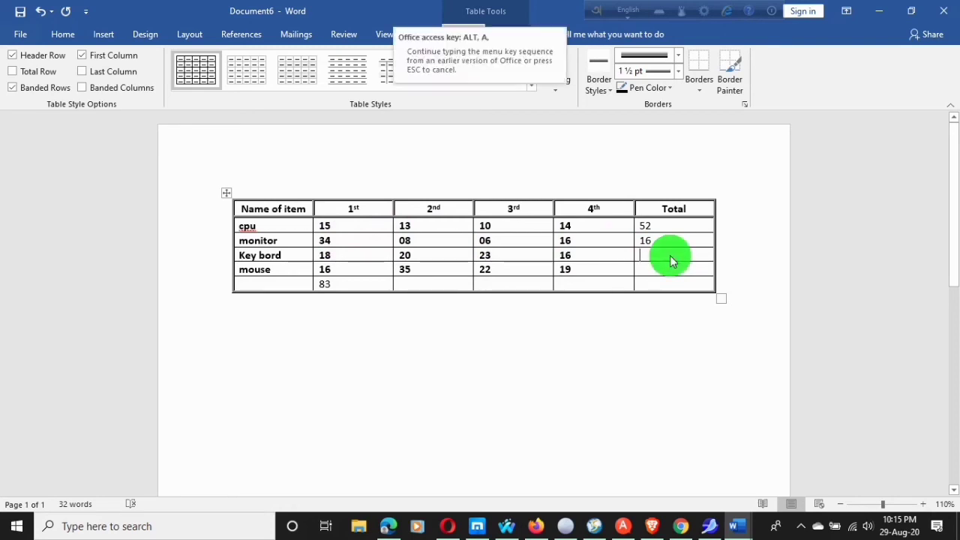
{"action": "key", "text": "o"}
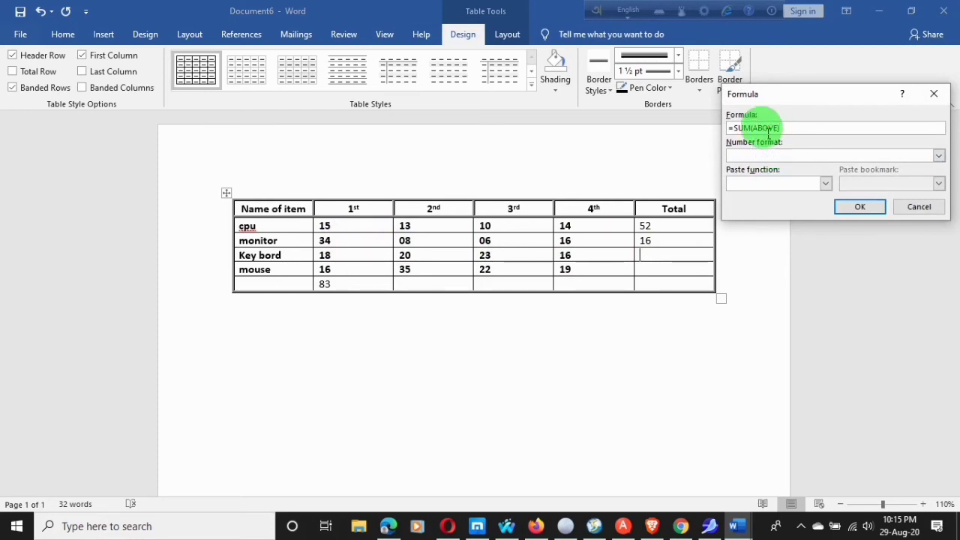
{"action": "left_click", "coordinate": [826, 184]}
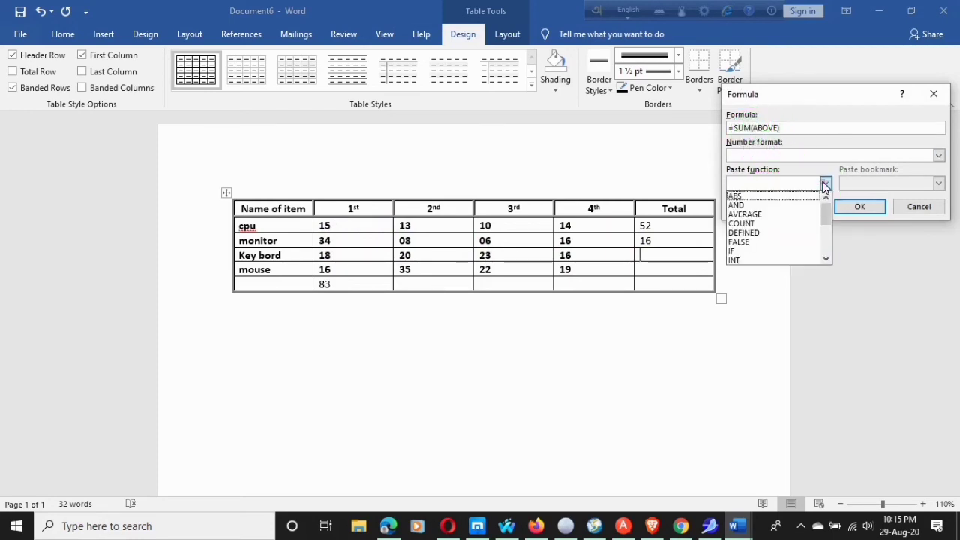
{"action": "scroll", "coordinate": [741, 234], "scroll_direction": "down", "scroll_amount": 2}
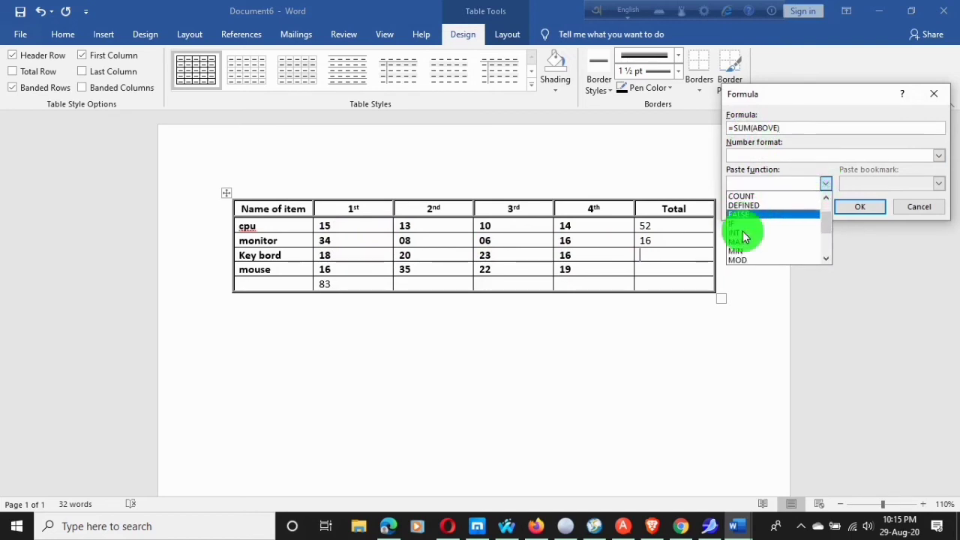
{"action": "scroll", "coordinate": [742, 238], "scroll_direction": "down", "scroll_amount": 1}
{"action": "left_click", "coordinate": [761, 248]}
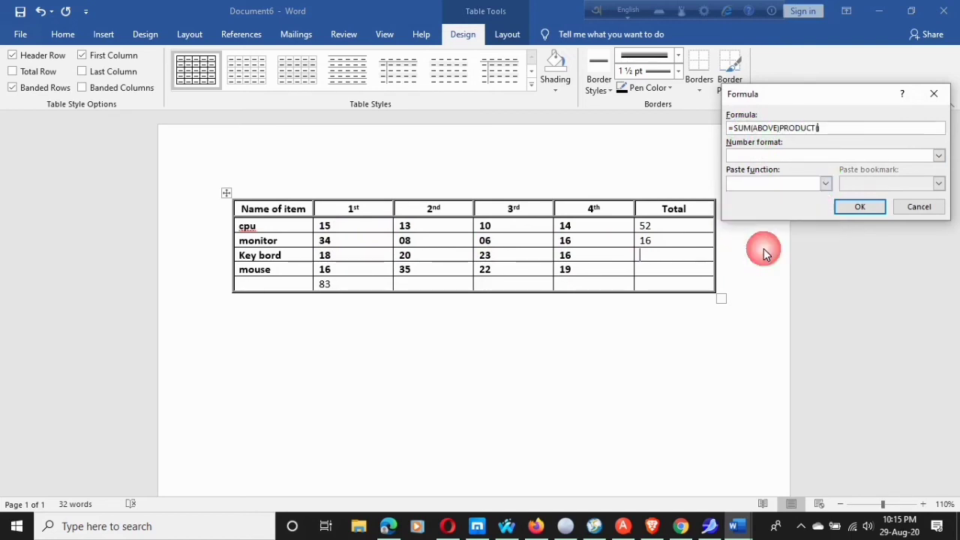
- Remove SUM(ABOVE) from the formula, complete it as =PRODUCT(left), and insert it in the Key bord row's Total cell
{"action": "left_click", "coordinate": [782, 129]}
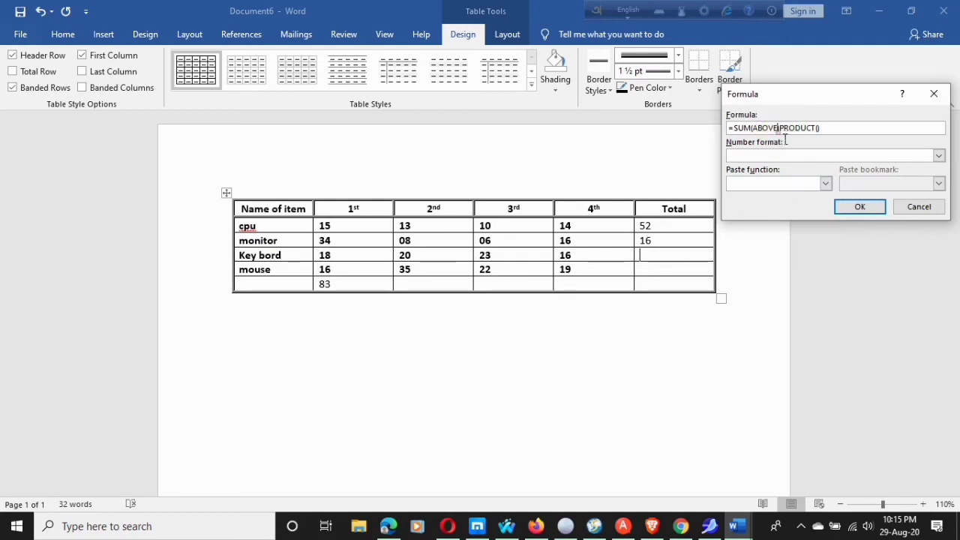
{"action": "key", "text": "BackSpace"}
{"action": "key", "text": "BackSpace"}
{"action": "key", "text": "BackSpace"}
{"action": "key", "text": "BackSpace"}
{"action": "key", "text": "BackSpace"}
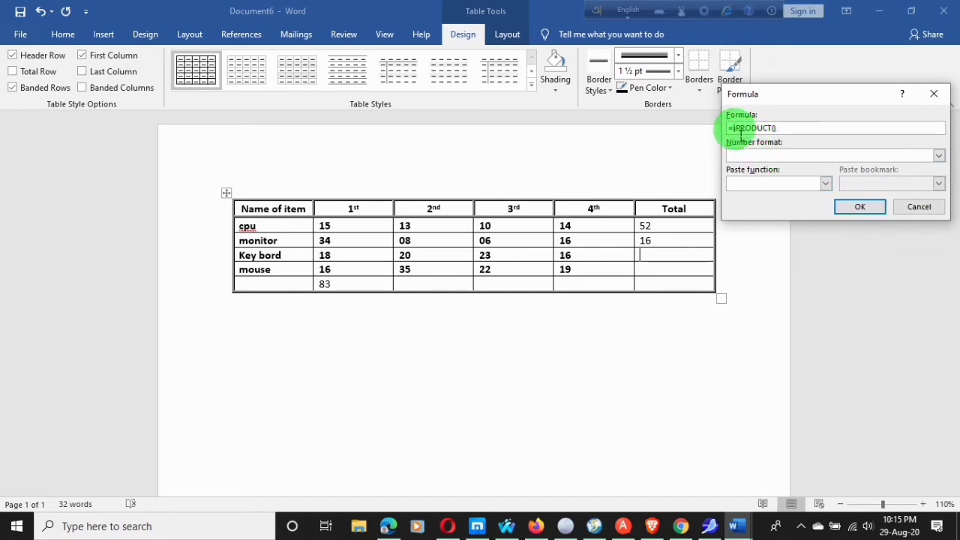
{"action": "left_click", "coordinate": [738, 130]}
{"action": "key", "text": "BackSpace"}
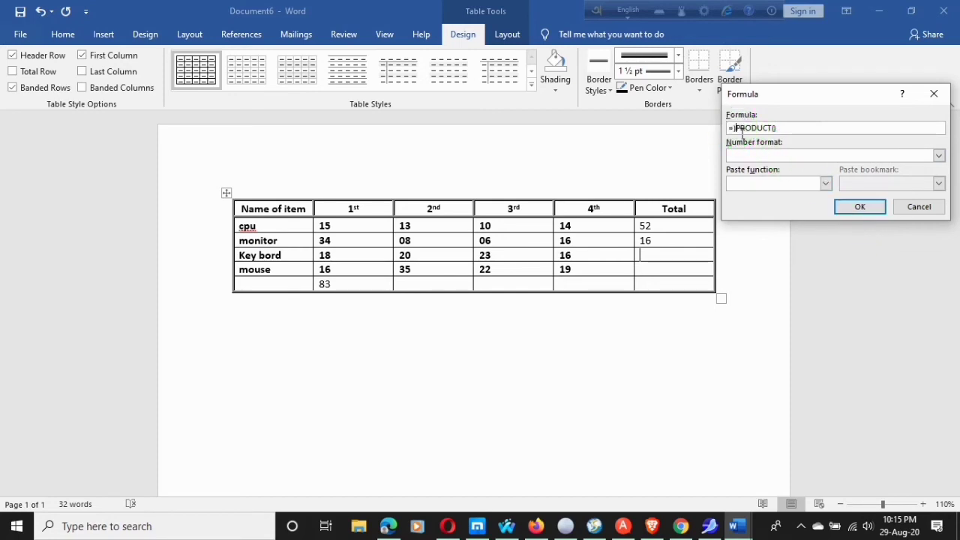
{"action": "key", "text": "BackSpace"}
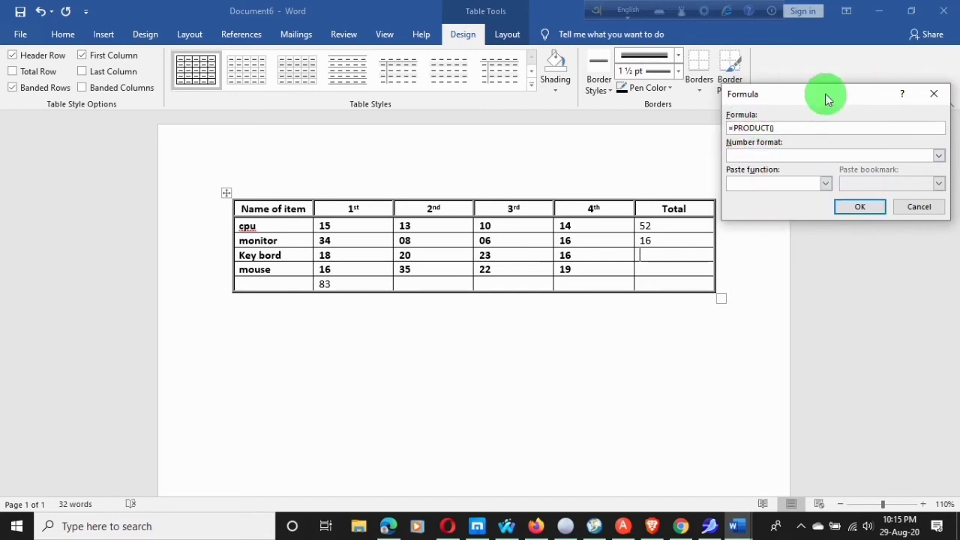
{"action": "left_click", "coordinate": [774, 132]}
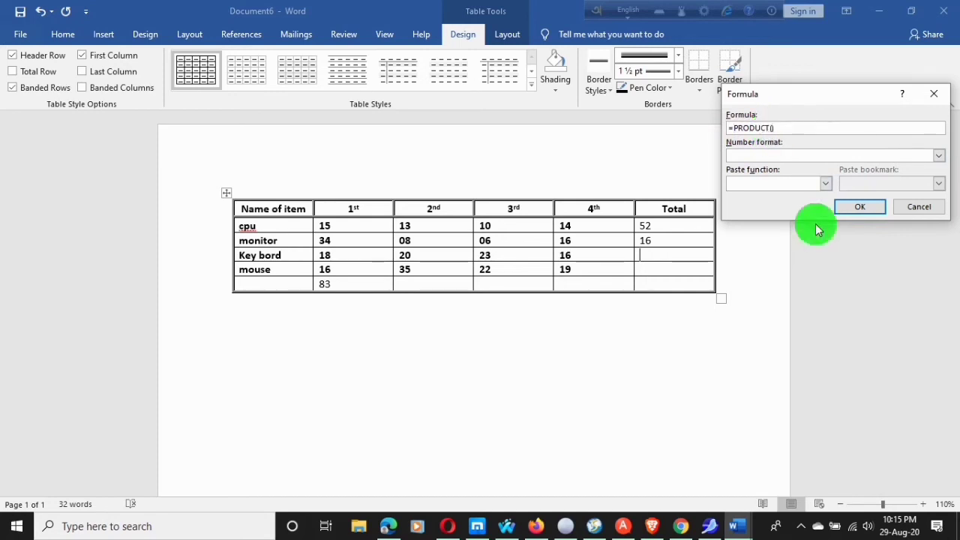
{"action": "type", "text": "left"}
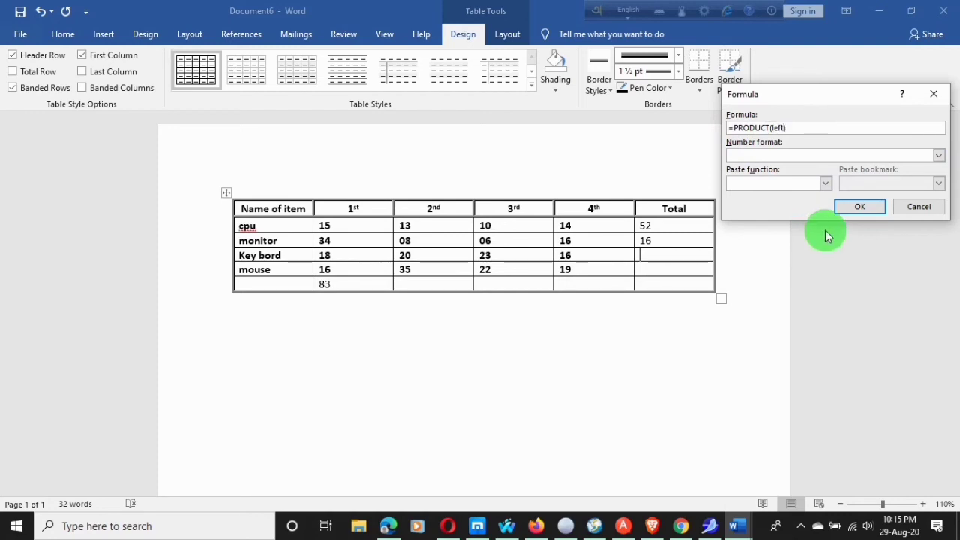
{"action": "left_click", "coordinate": [858, 211]}
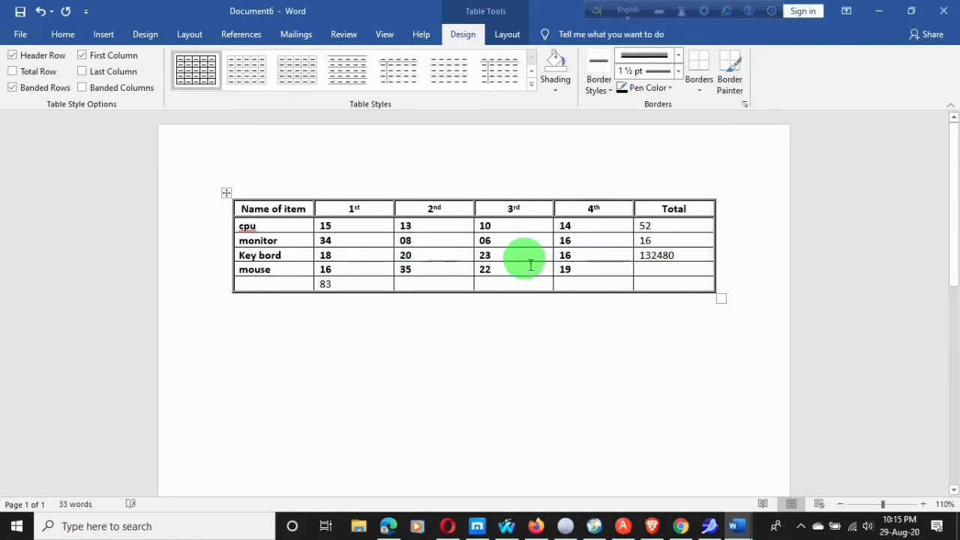
- Open the Formula dialog for the mouse row's Total cell
{"action": "left_click", "coordinate": [684, 274]}
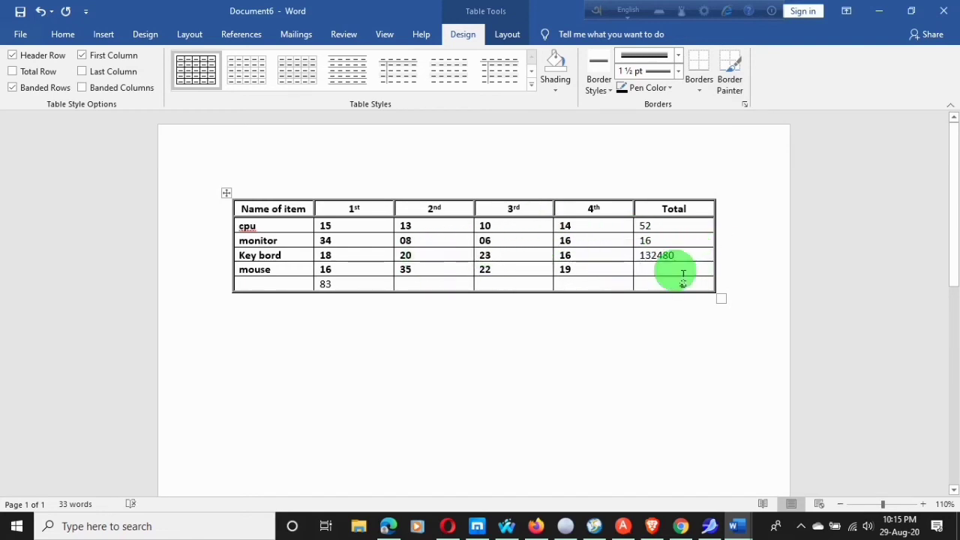
{"action": "key", "text": "alt"}
{"action": "key", "text": "a"}
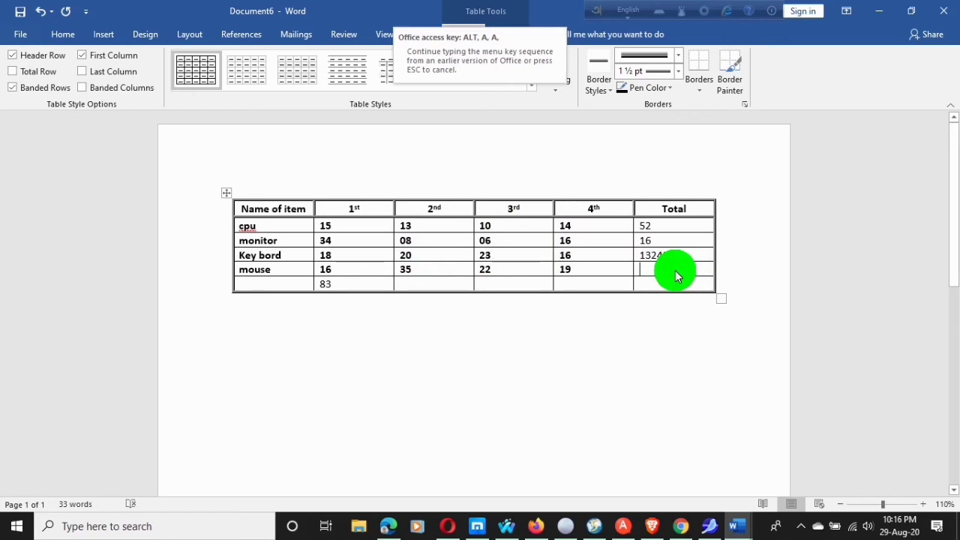
{"action": "key", "text": "Escape"}
{"action": "type", "text": "`"}
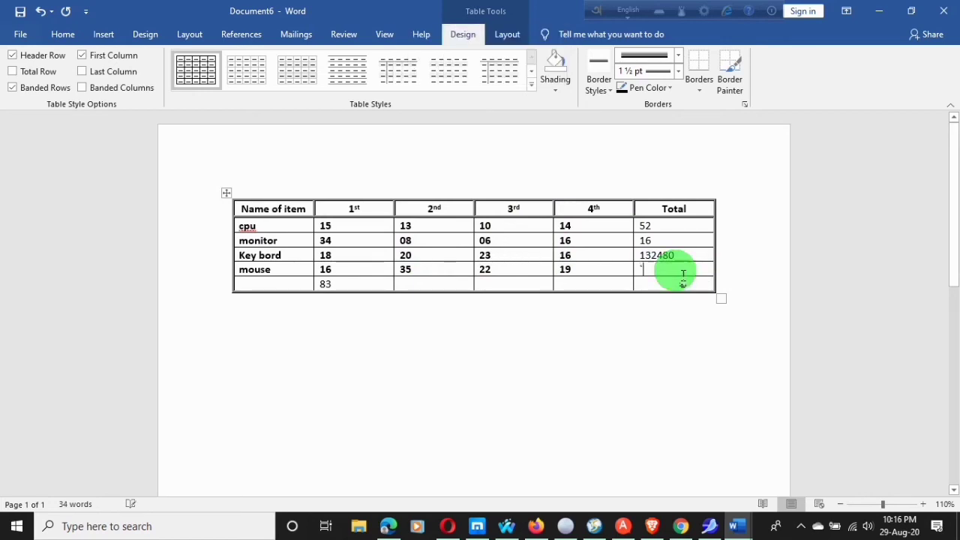
{"action": "key", "text": "BackSpace"}
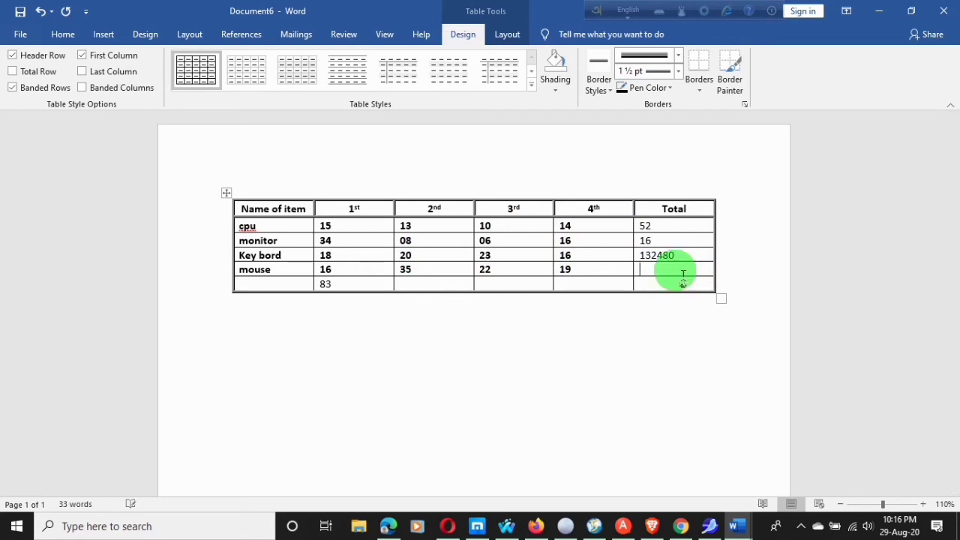
{"action": "key", "text": "alt+a"}
{"action": "key", "text": "o"}
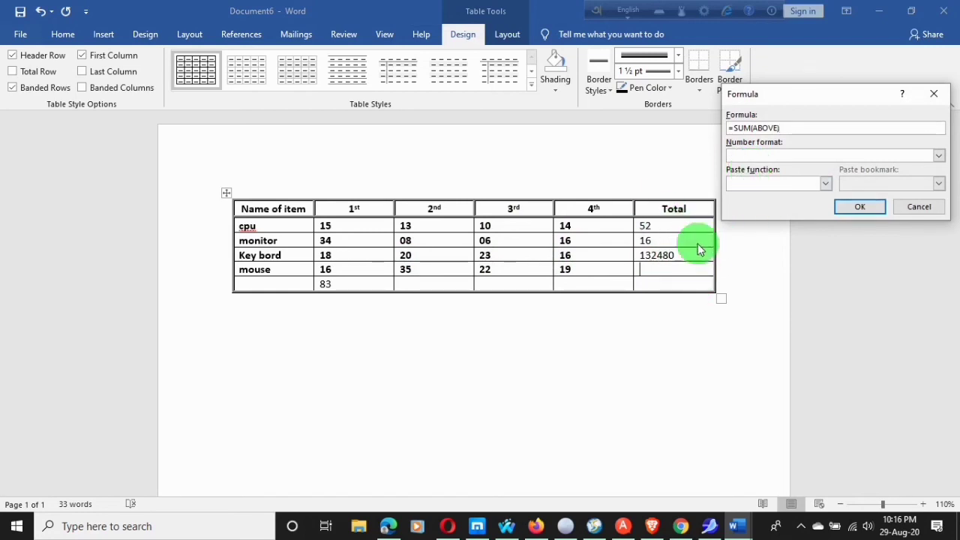
- Try adding COUNT to the formula, remove it again, and insert =SUM(ABOVE) in the mouse row's Total cell
{"action": "left_click", "coordinate": [826, 184]}
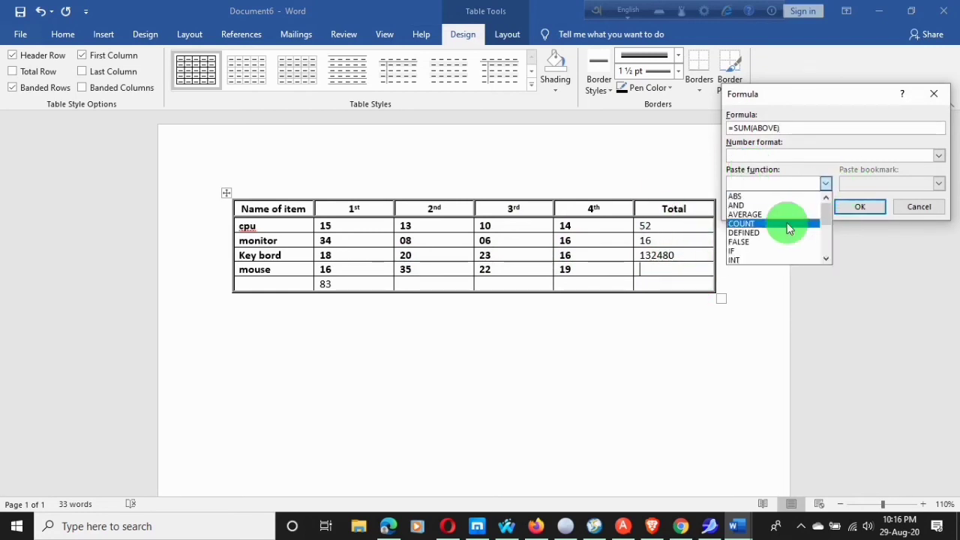
{"action": "left_click", "coordinate": [757, 222]}
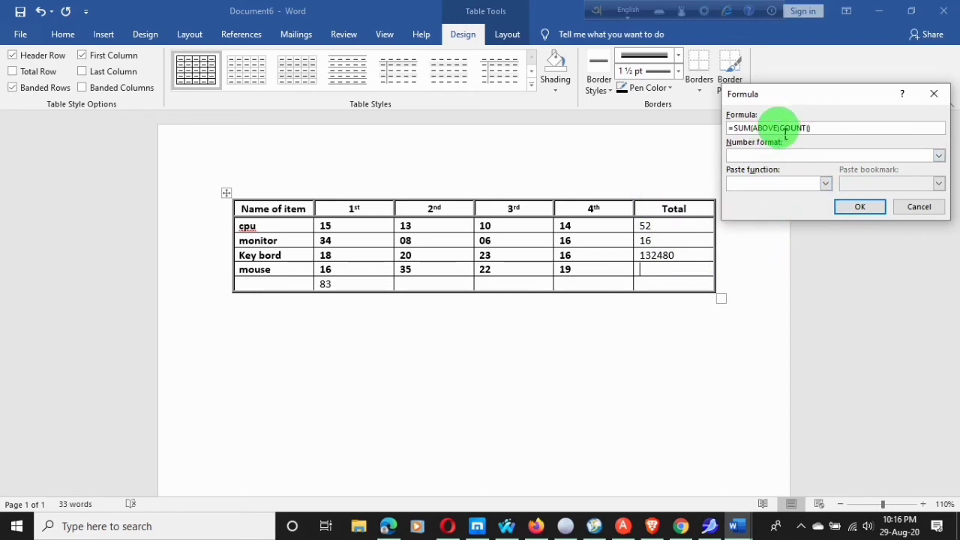
{"action": "left_click", "coordinate": [825, 135]}
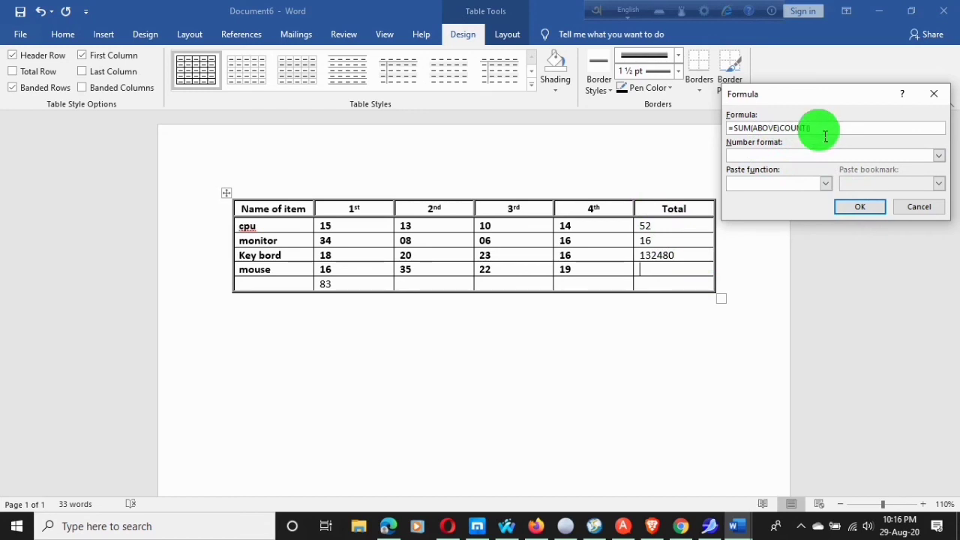
{"action": "left_click", "coordinate": [822, 138]}
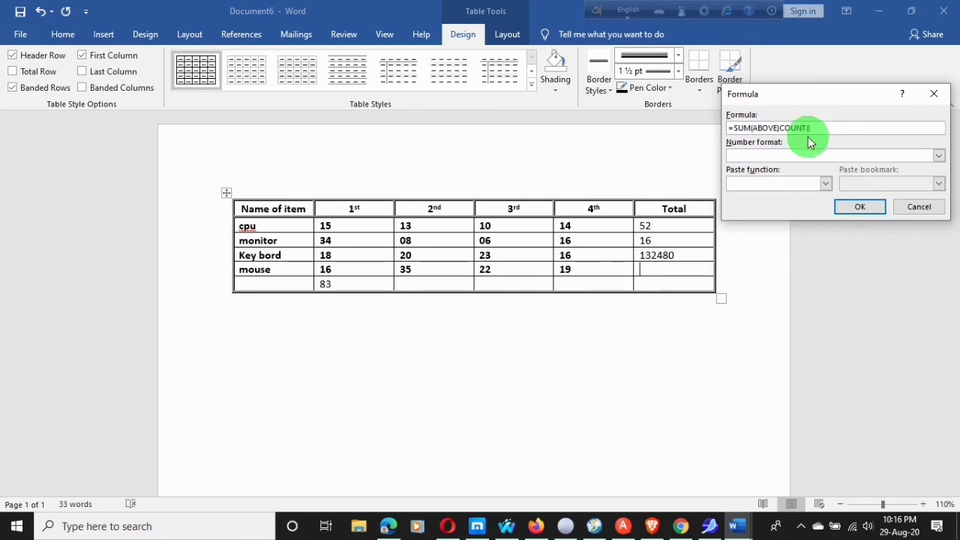
{"action": "left_click", "coordinate": [827, 136]}
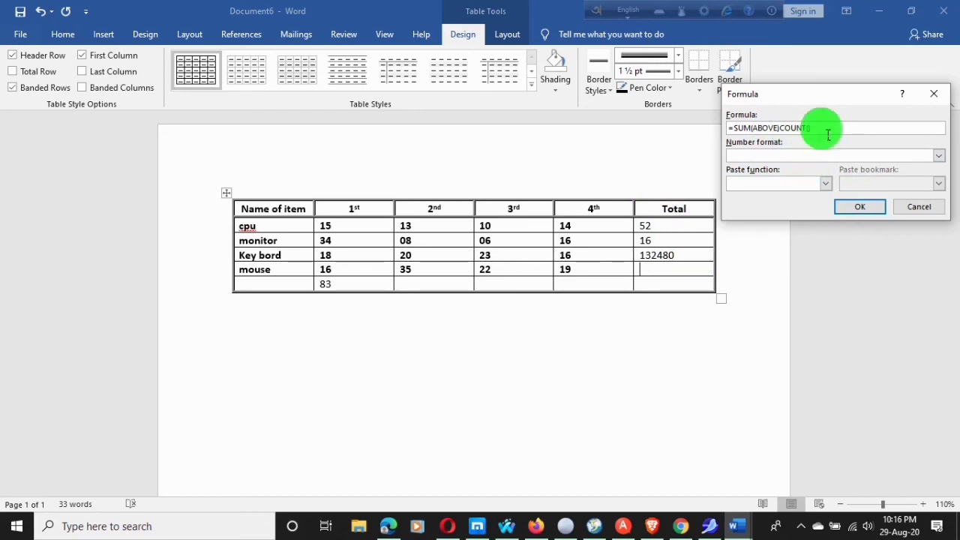
{"action": "key", "text": "BackSpace"}
{"action": "key", "text": "BackSpace"}
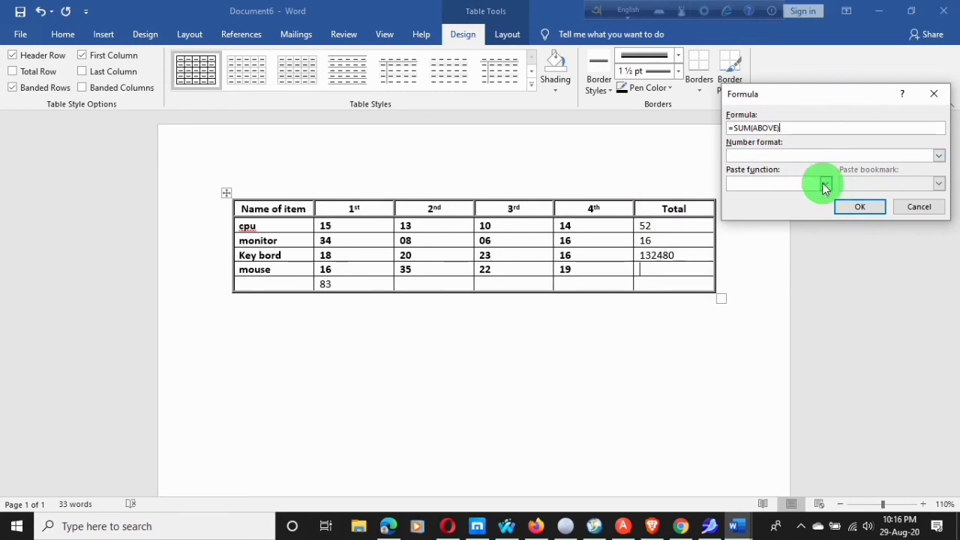
{"action": "left_click", "coordinate": [865, 207]}
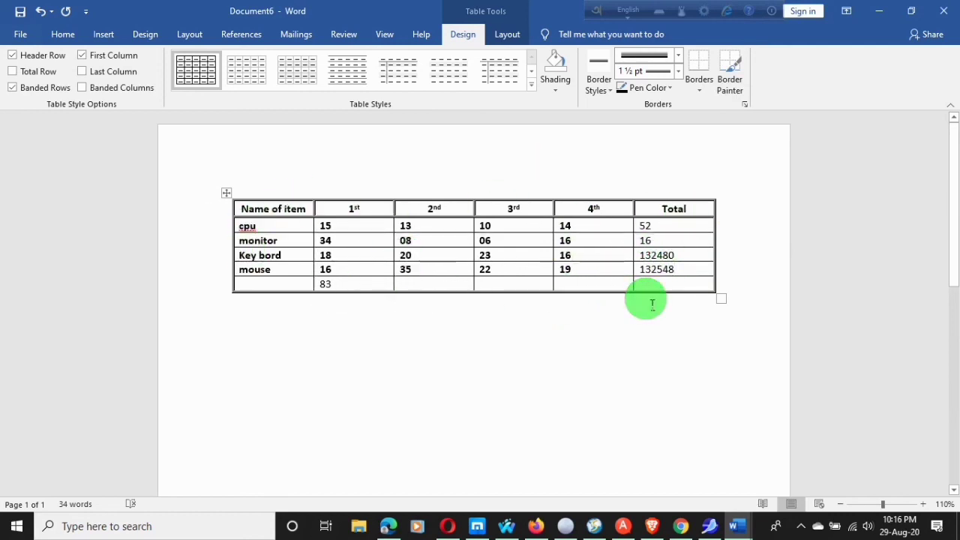
- Insert the formula =product(ABOVE) in the last row's cell of the 2nd column, replacing the suggested SUM function
{"action": "key", "text": "alt"}
{"action": "scroll", "coordinate": [679, 319], "scroll_direction": "up", "scroll_amount": 5}
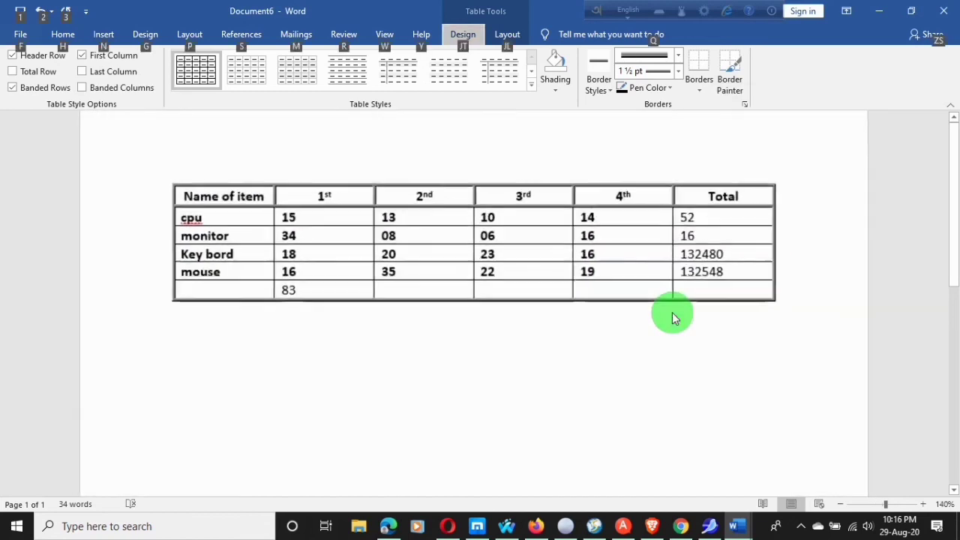
{"action": "scroll", "coordinate": [679, 319], "scroll_direction": "up", "scroll_amount": 3}
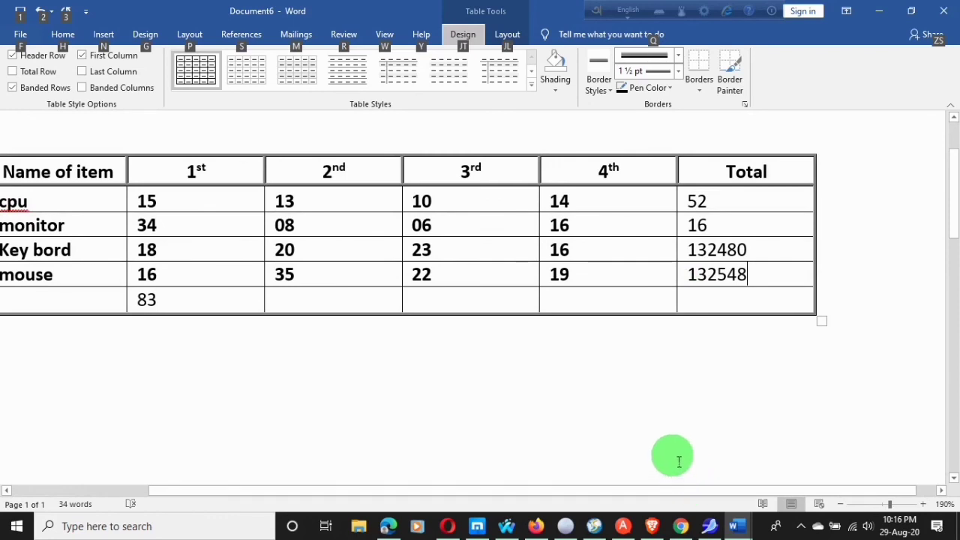
{"action": "scroll", "coordinate": [677, 456], "scroll_direction": "down", "scroll_amount": 1}
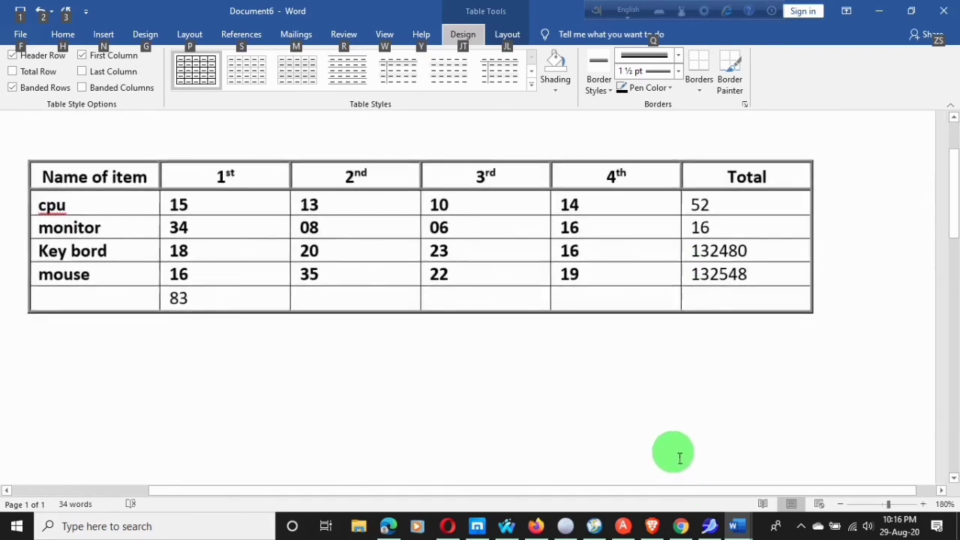
{"action": "left_click", "coordinate": [359, 308]}
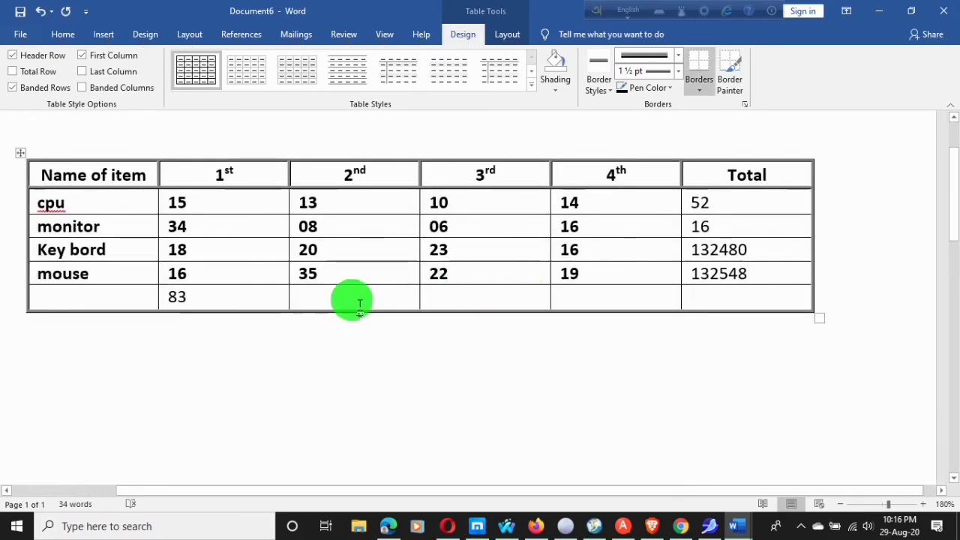
{"action": "key", "text": "alt+a"}
{"action": "key", "text": "o"}
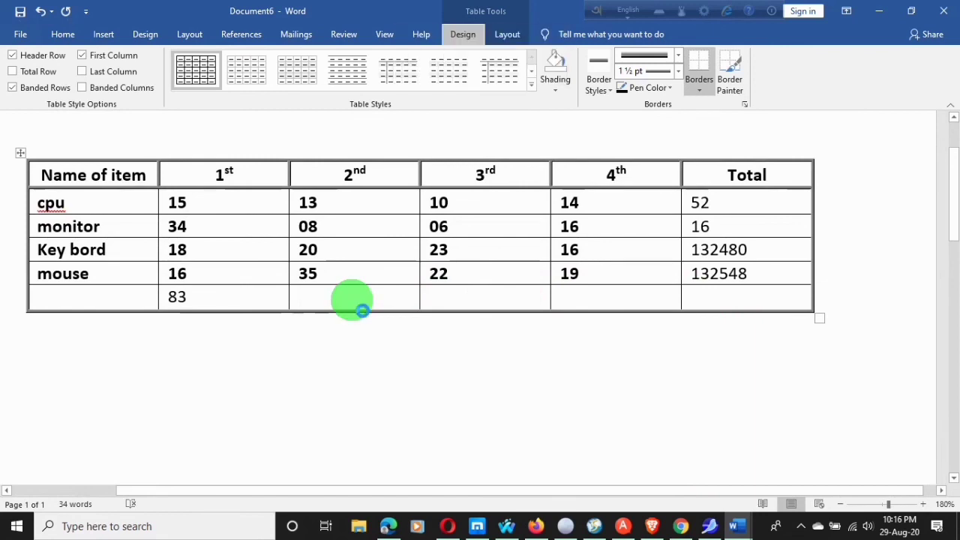
{"action": "left_click_drag", "start_coordinate": [827, 101], "coordinate": [673, 286]}
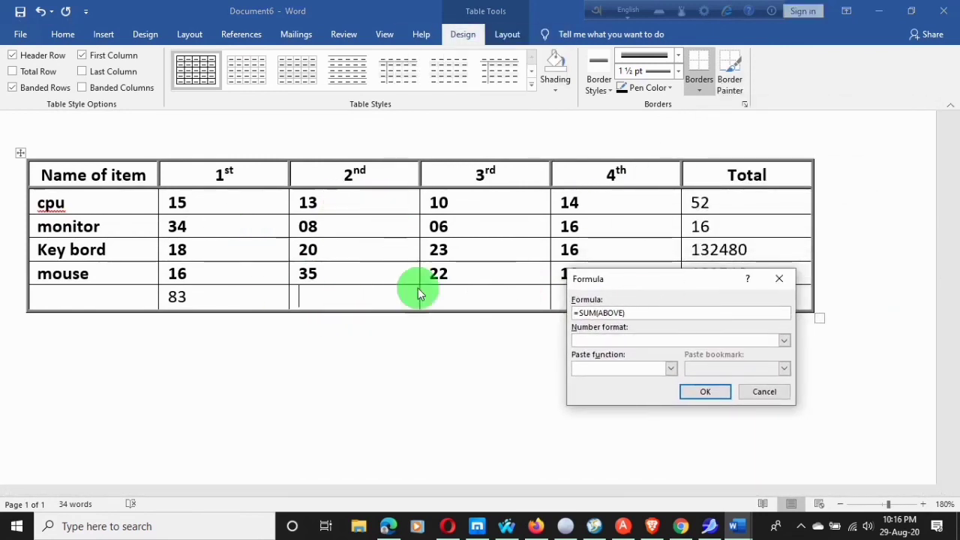
{"action": "left_click", "coordinate": [599, 315]}
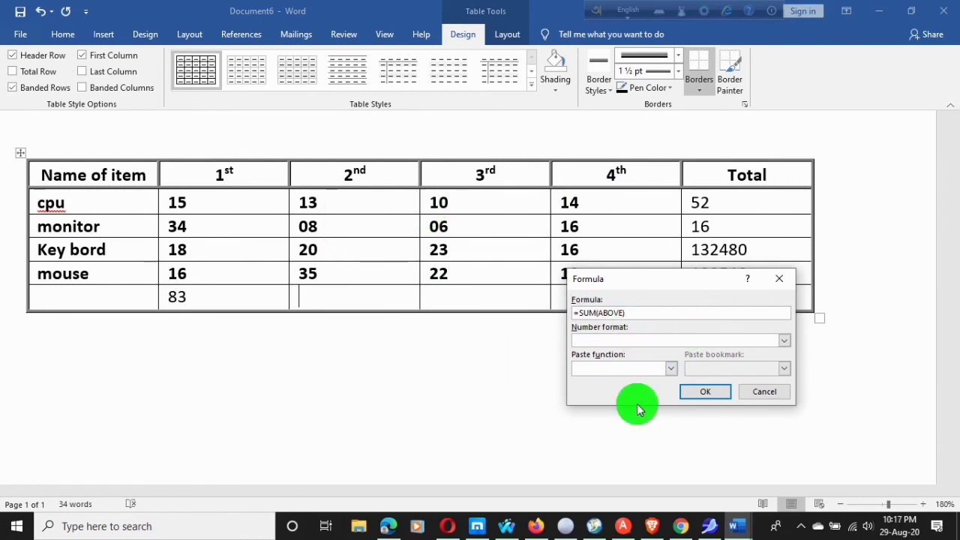
{"action": "key", "text": "BackSpace"}
{"action": "key", "text": "BackSpace"}
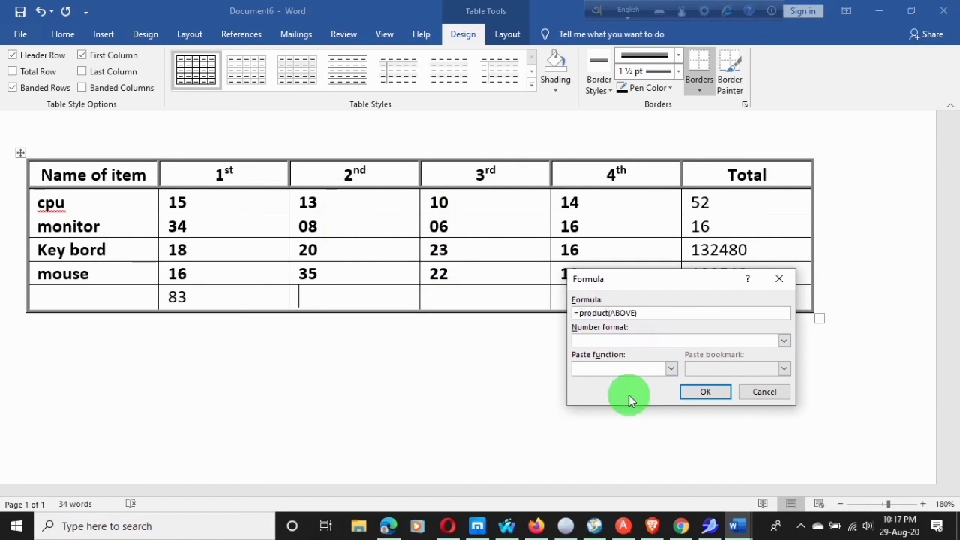
{"action": "left_click", "coordinate": [703, 390]}
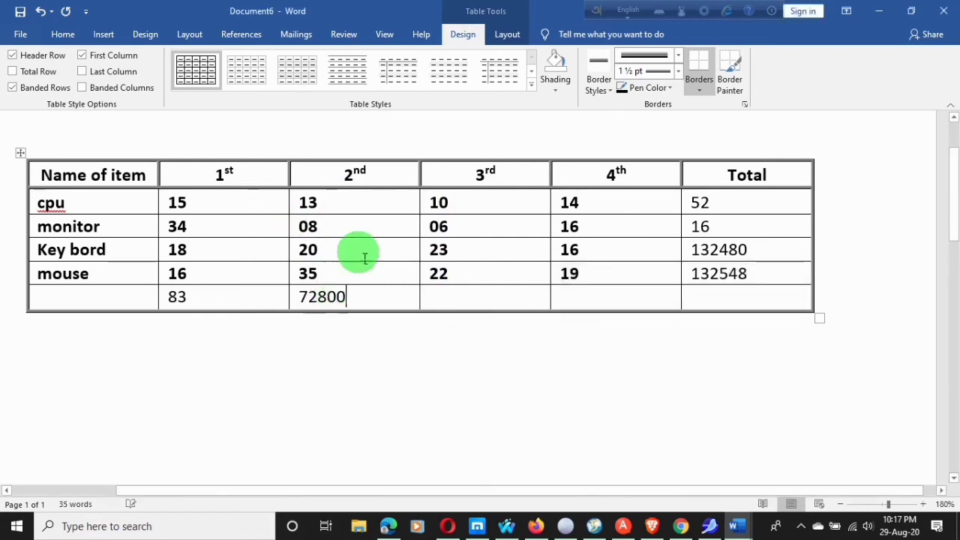
- Insert the formula =SUM(ABOVE) in the last row's cell of the 3rd column
{"action": "left_click", "coordinate": [479, 304]}
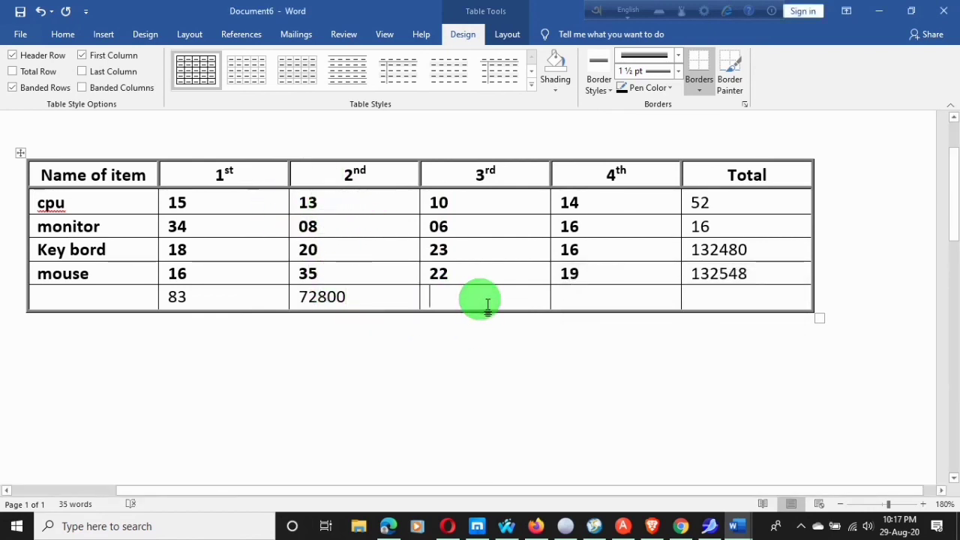
{"action": "key", "text": "alt+a"}
{"action": "key", "text": "o"}
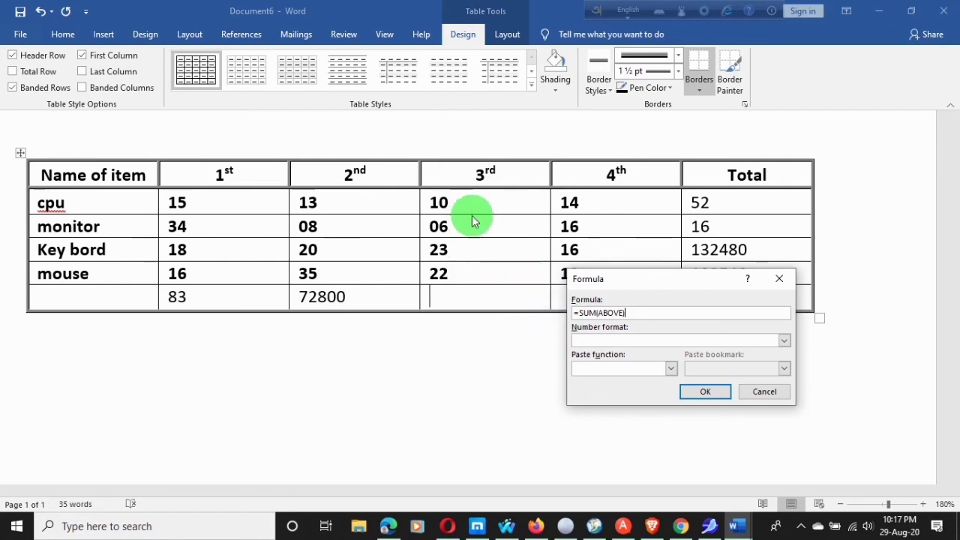
{"action": "left_click", "coordinate": [700, 398]}
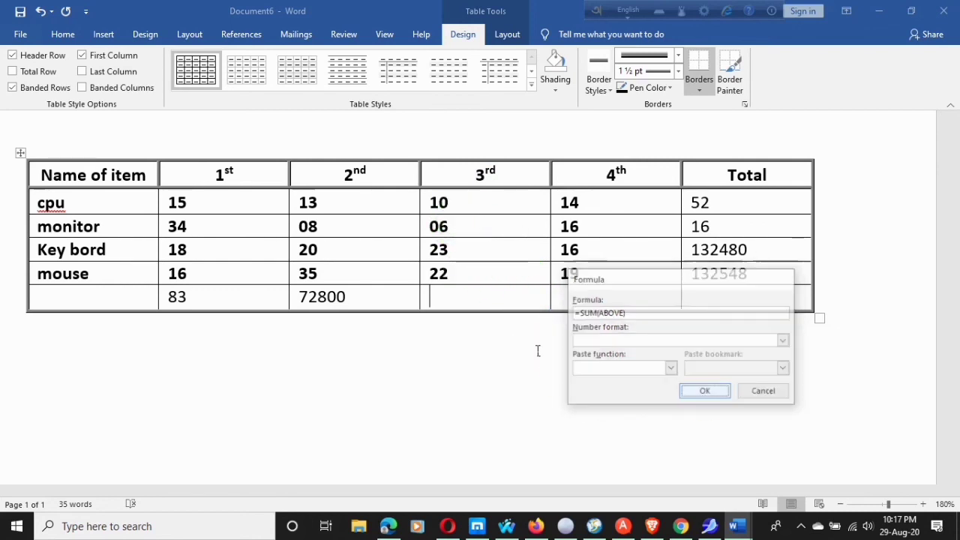